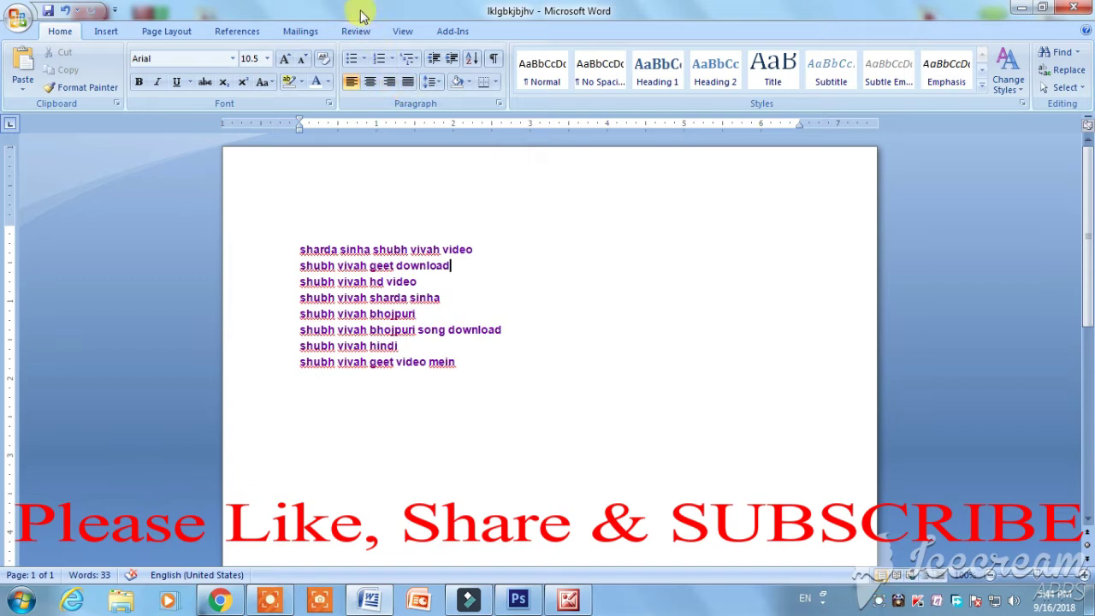
Show the Office Button menu and preview the Save As, Print and Send submenus
left_click(19, 19)
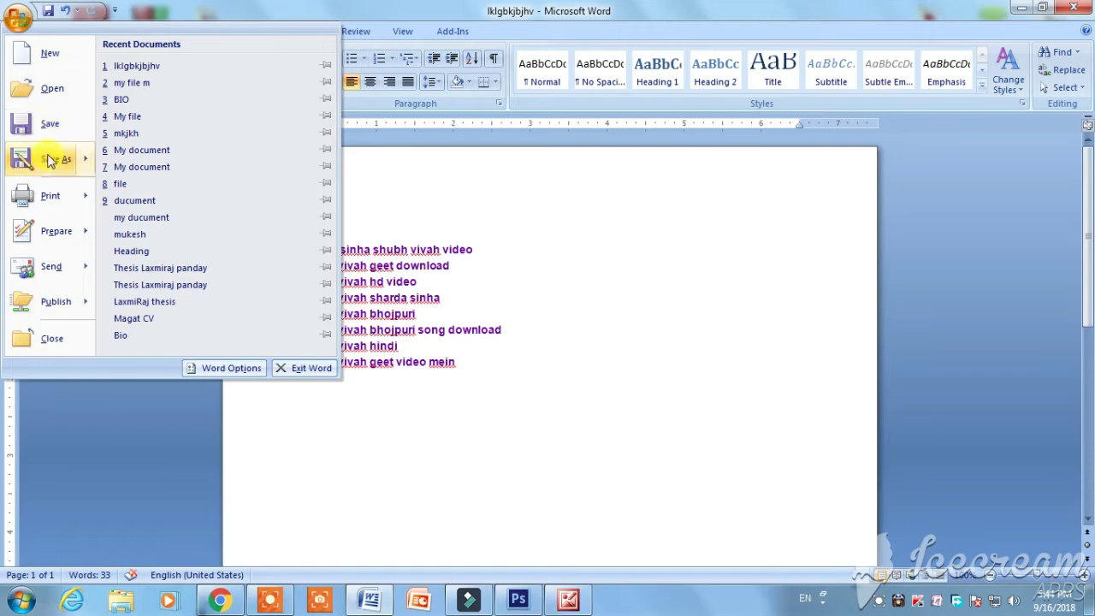
mouse_move(36, 165)
mouse_move(34, 201)
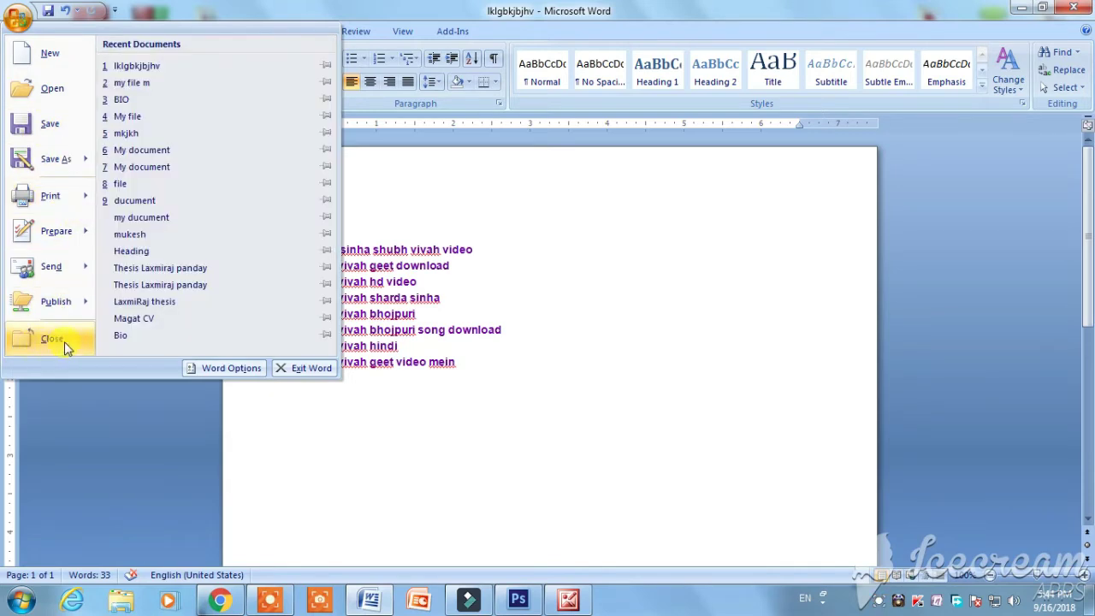
mouse_move(55, 283)
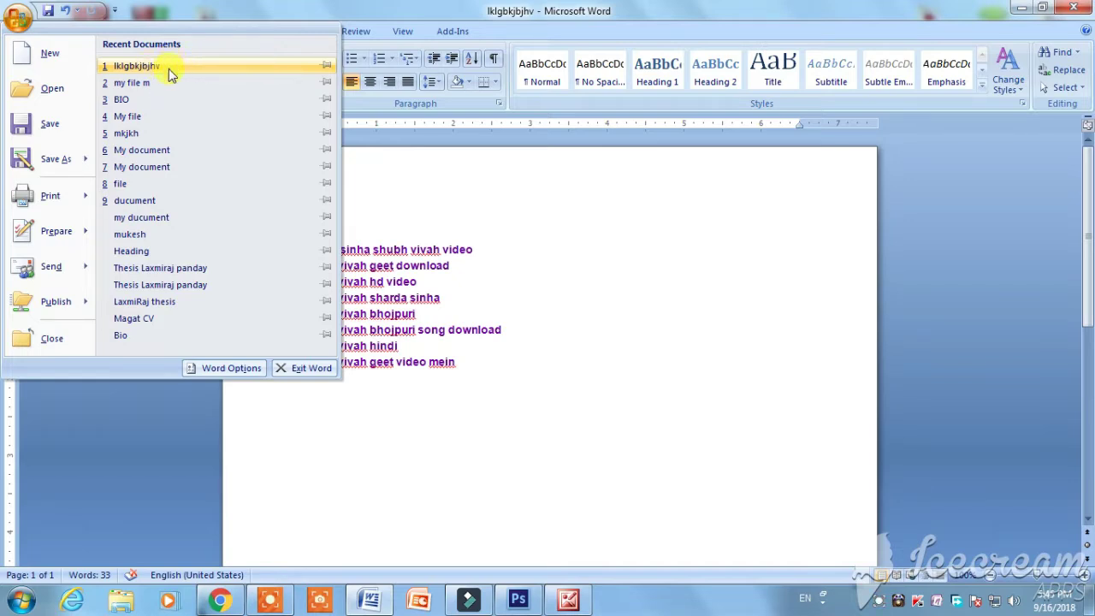
Open the recent document BIO, then close it again
left_click(124, 99)
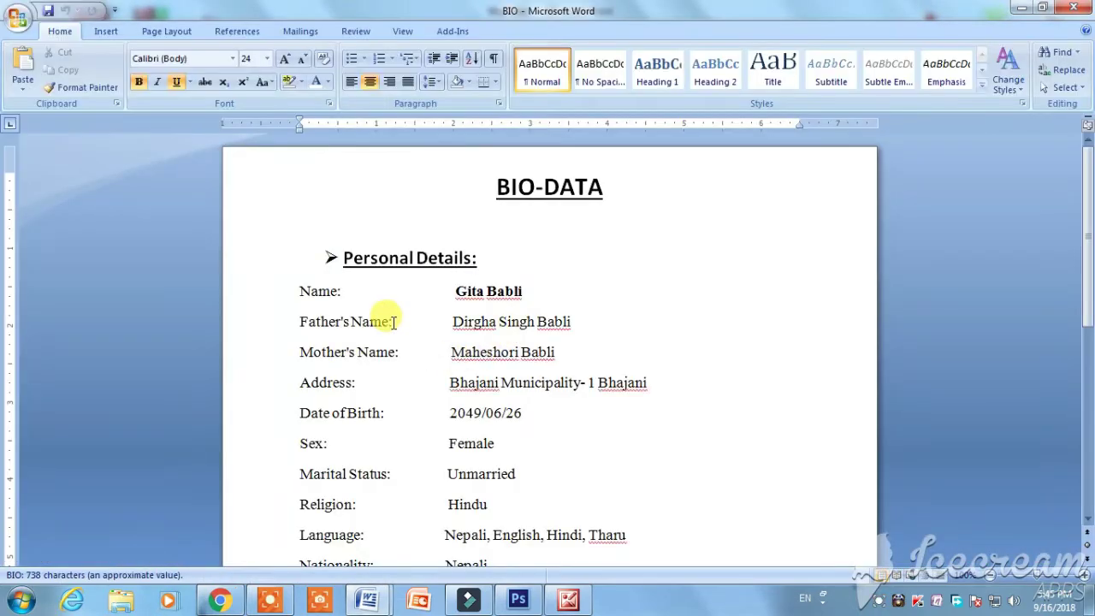
scroll(384, 325, "down", 2)
scroll(379, 323, "up", 2)
left_click(21, 20)
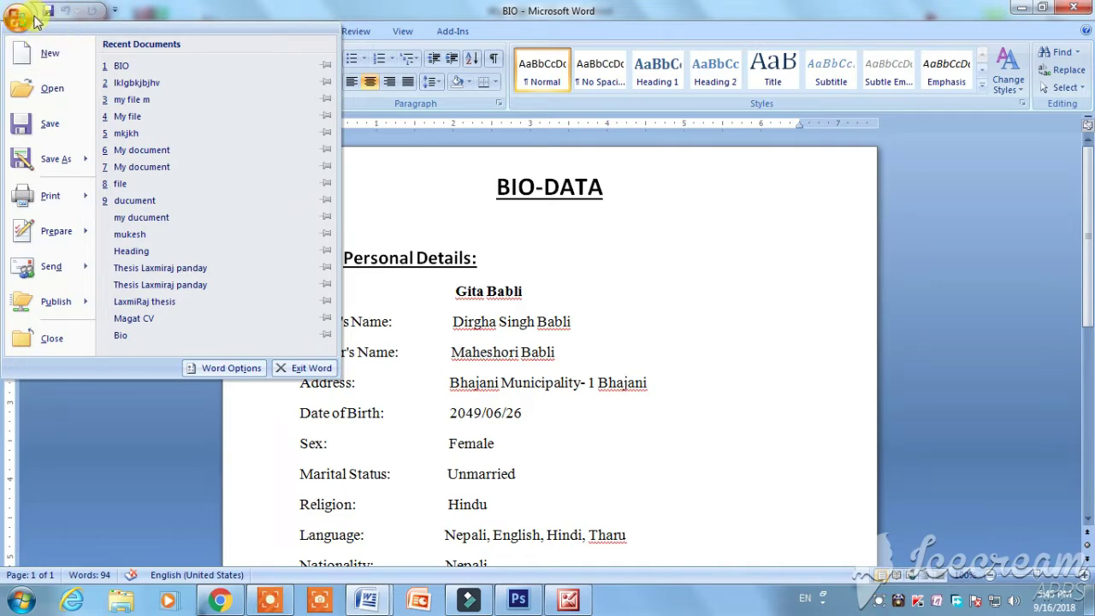
left_click(29, 342)
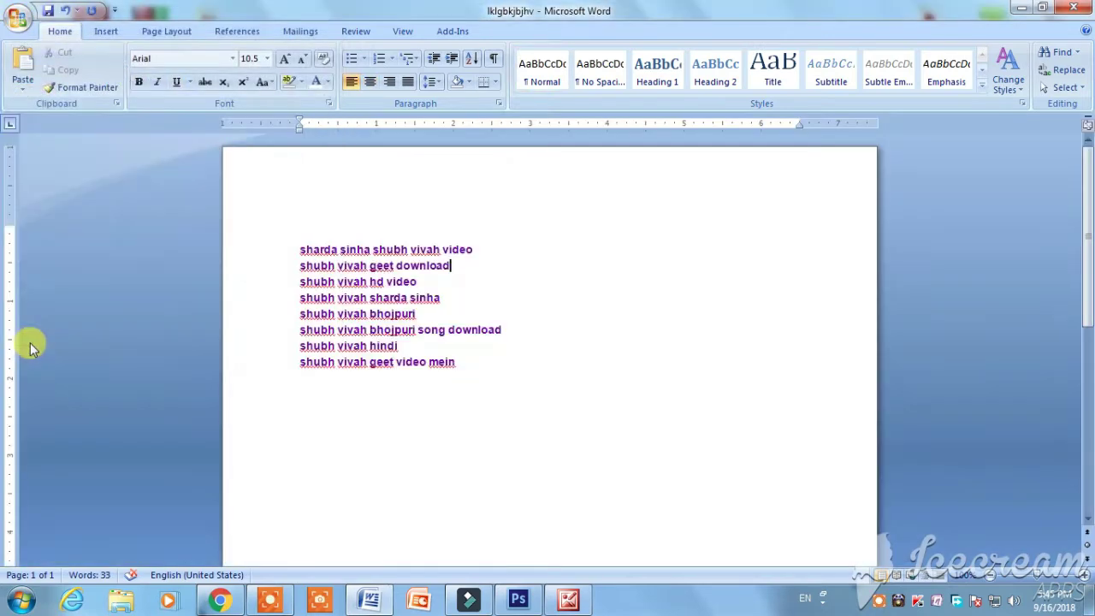
Bring up the New Document templates with Blank document selected
left_click(17, 19)
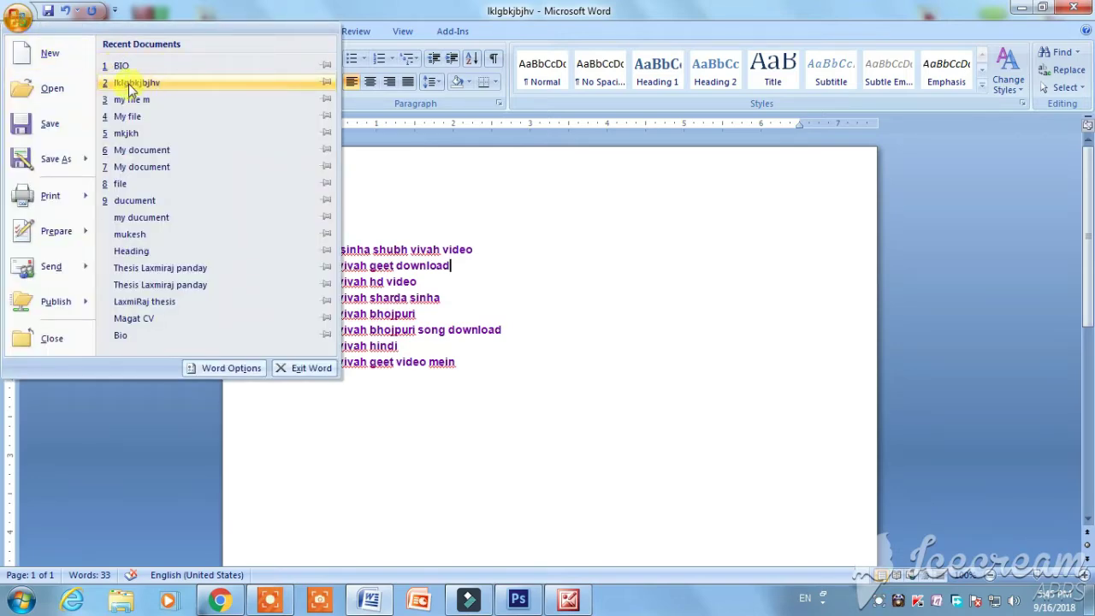
left_click(503, 233)
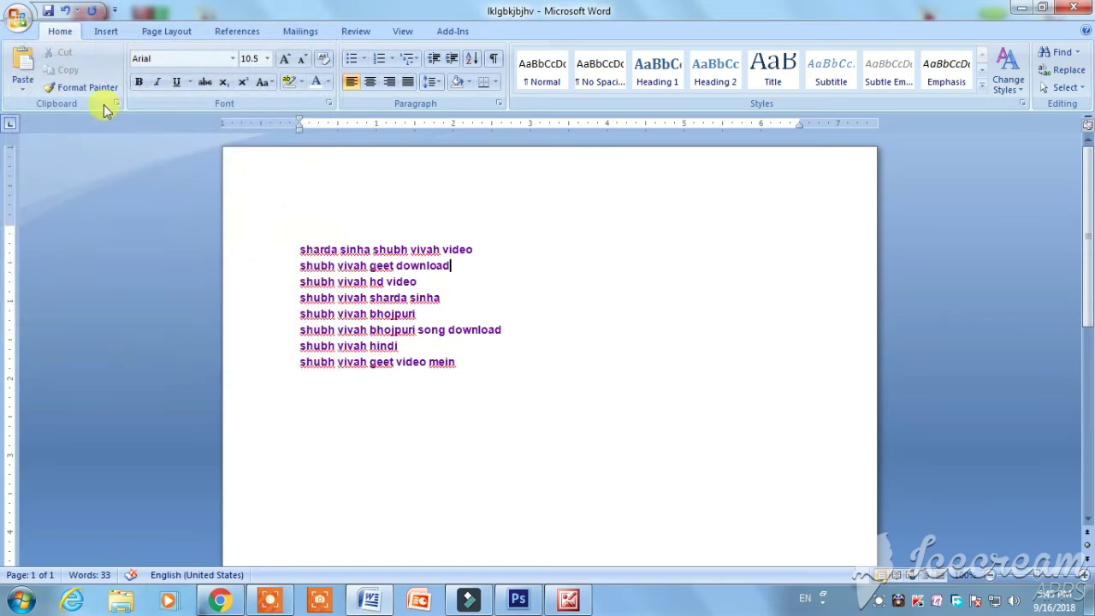
left_click(26, 17)
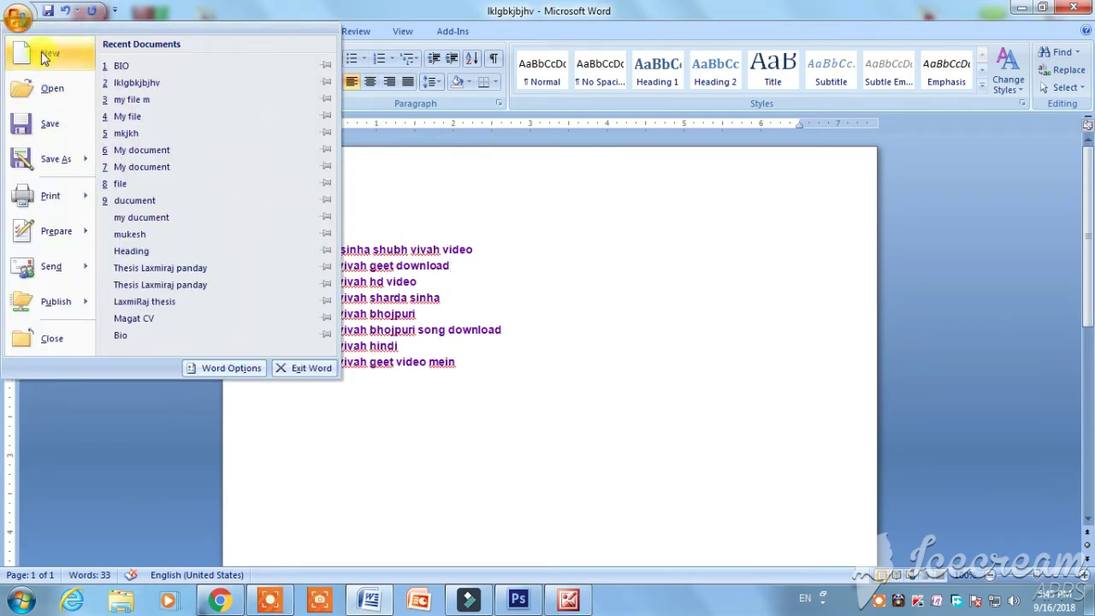
left_click(702, 414)
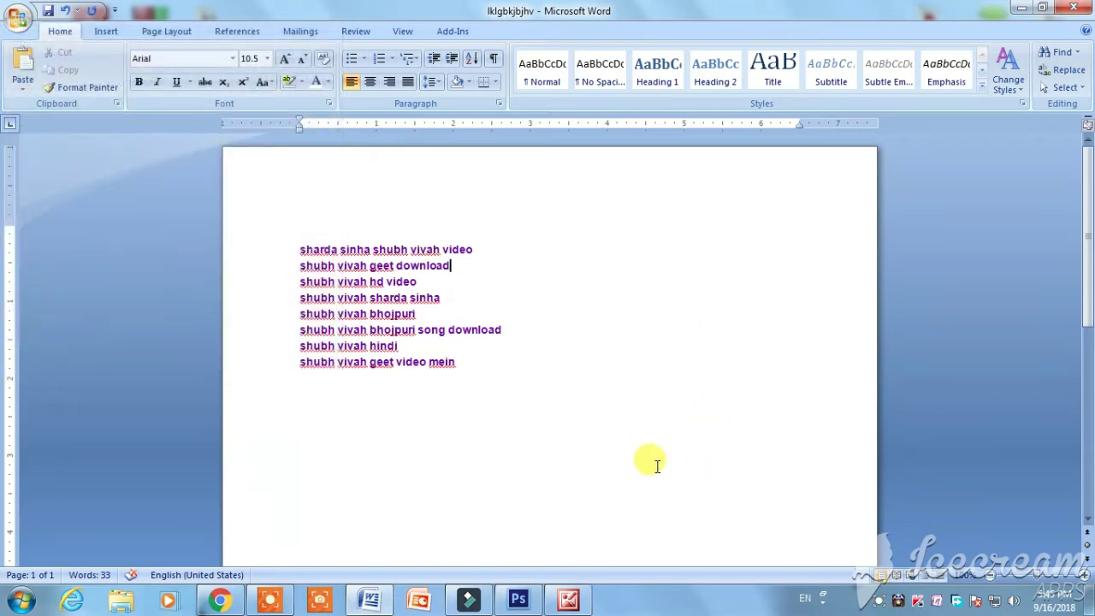
left_click(19, 19)
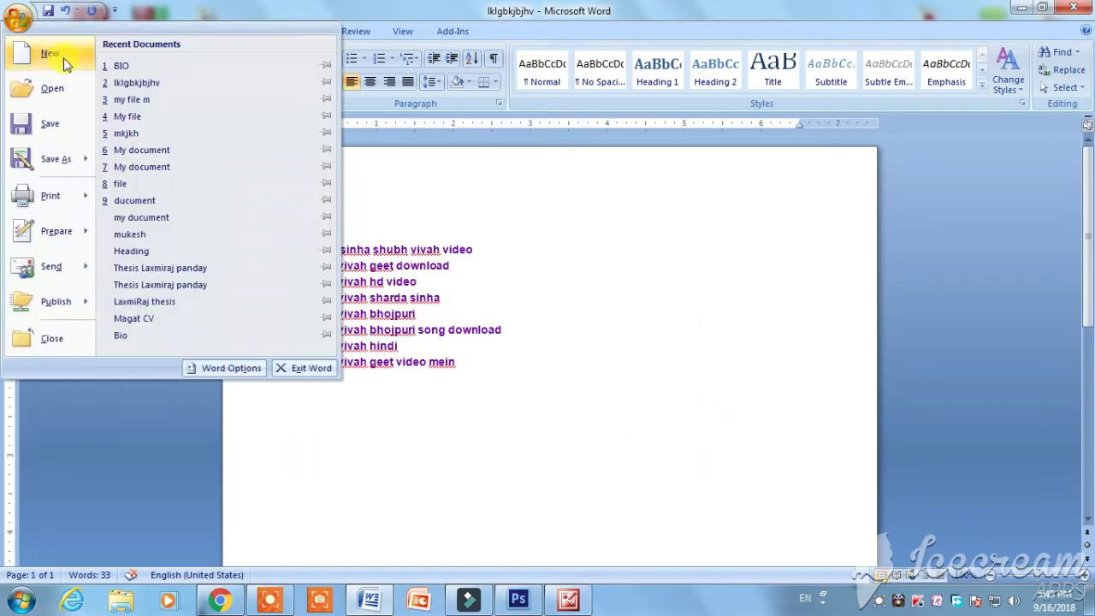
left_click(49, 55)
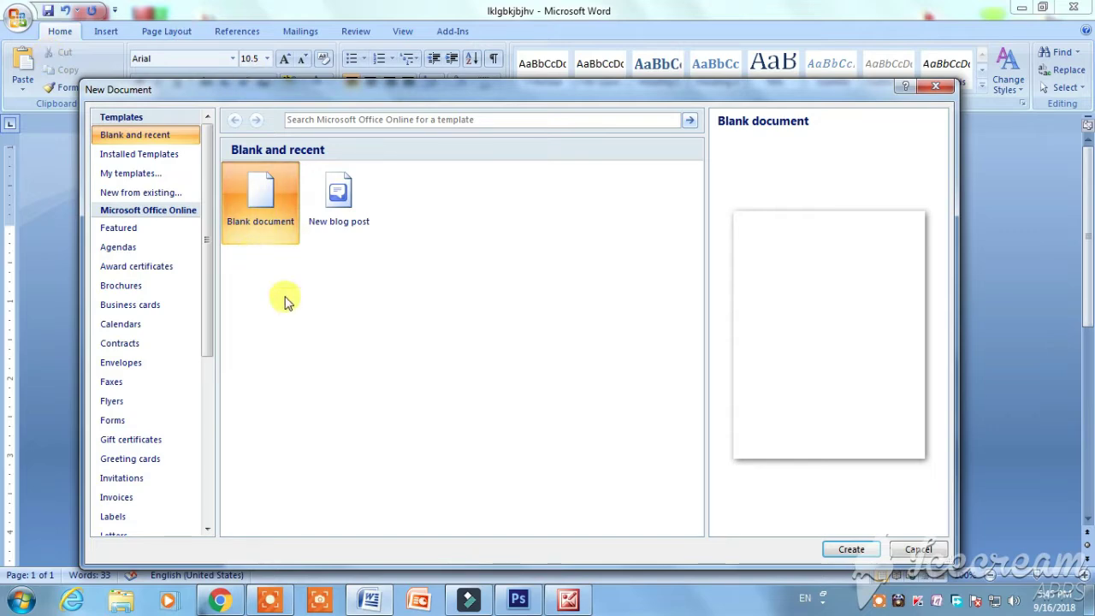
Create a new document from the Blank document template
left_click(852, 551)
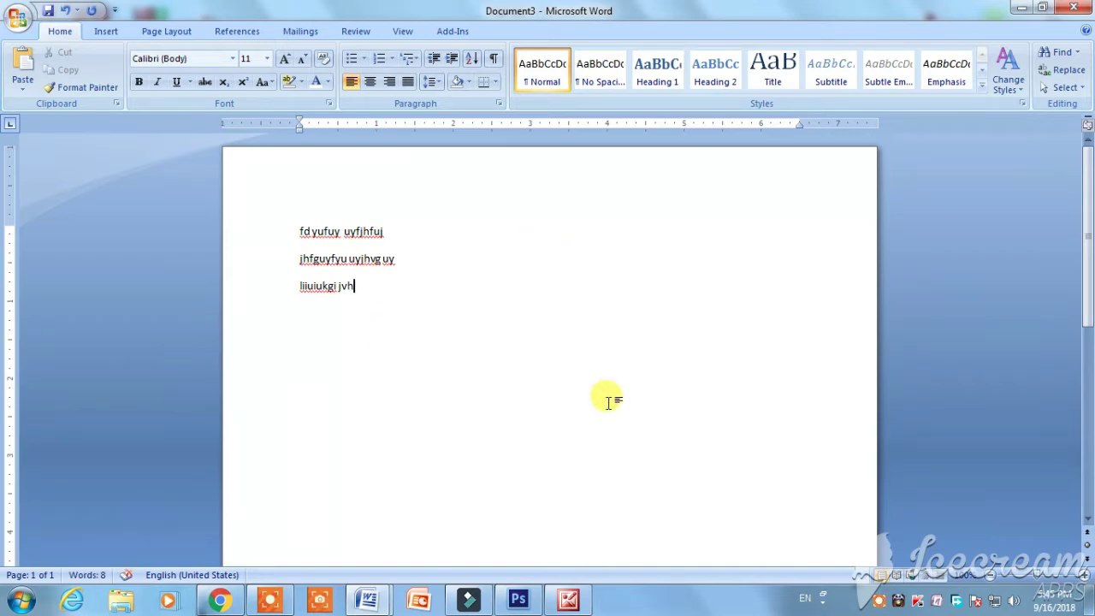
Save the new document as 'kkkkk', a Word Document in the Documents library
left_click(17, 20)
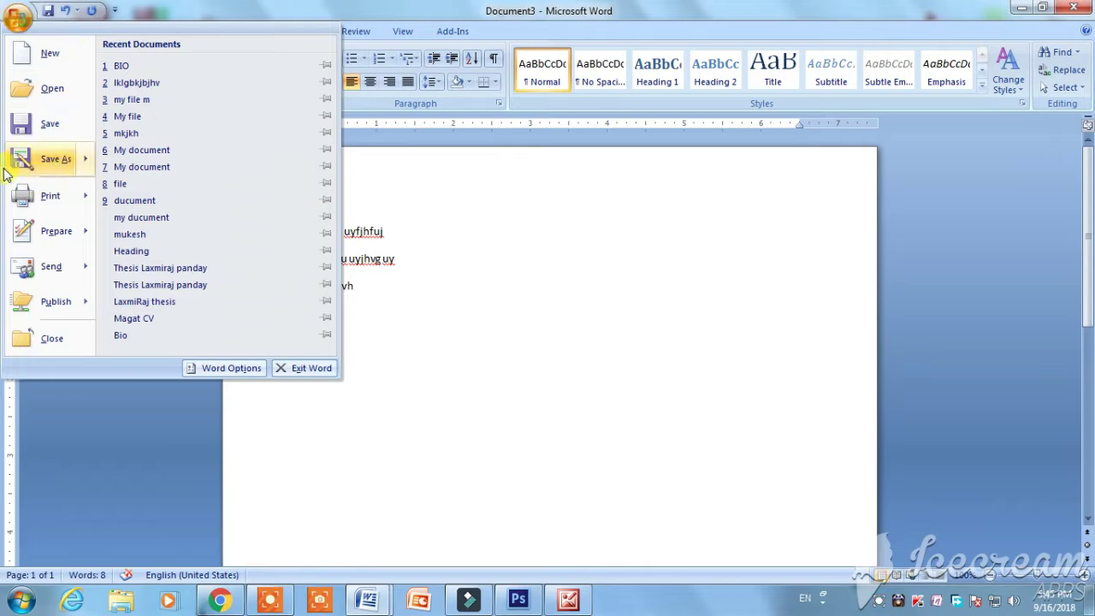
left_click(34, 125)
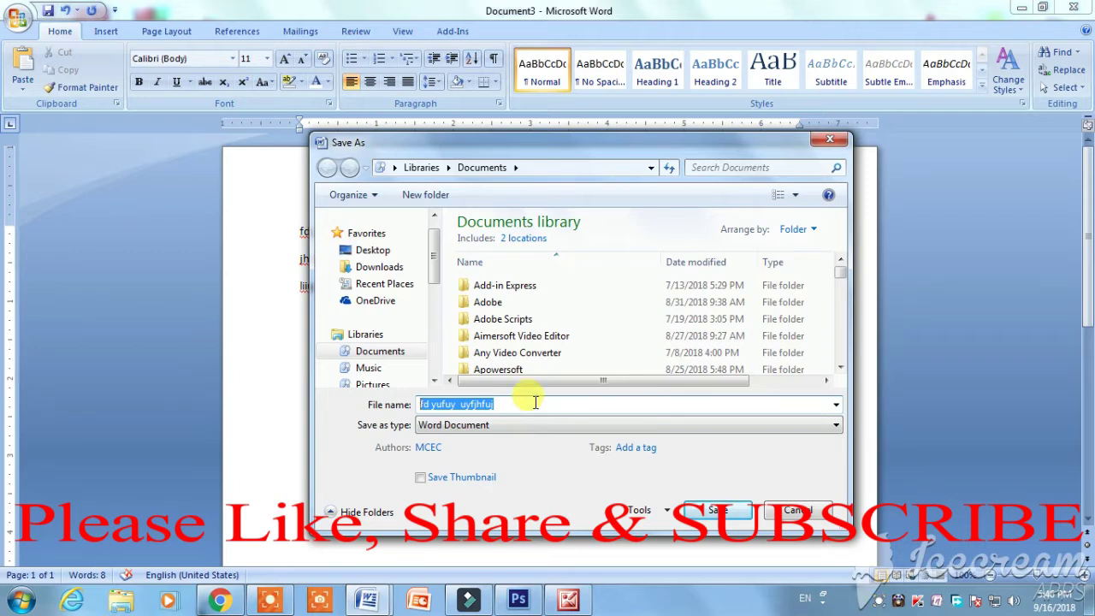
key("BackSpace")
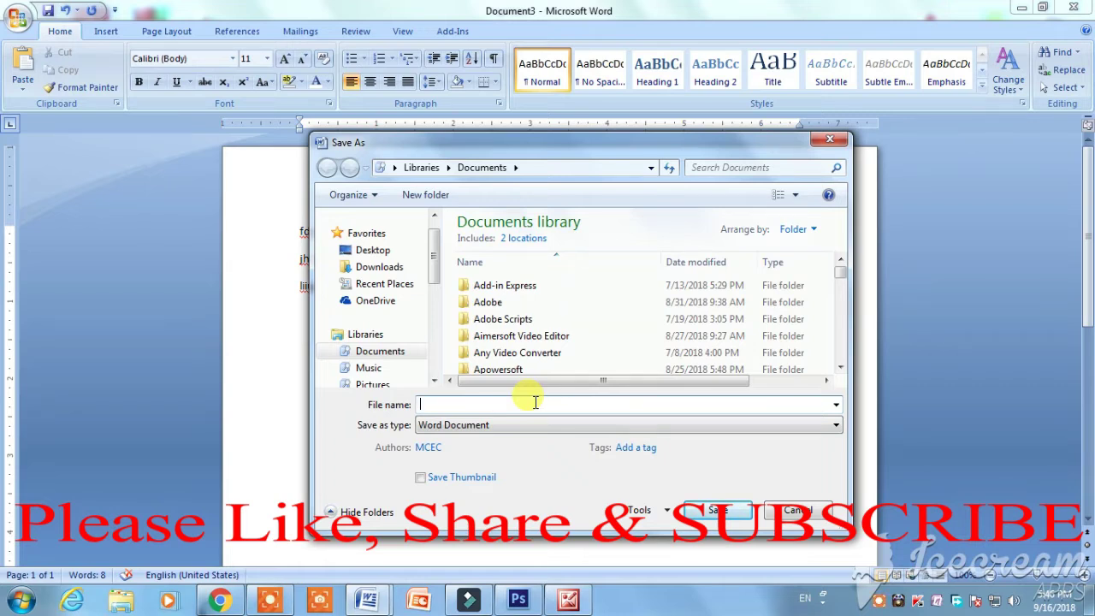
type("kkkkk")
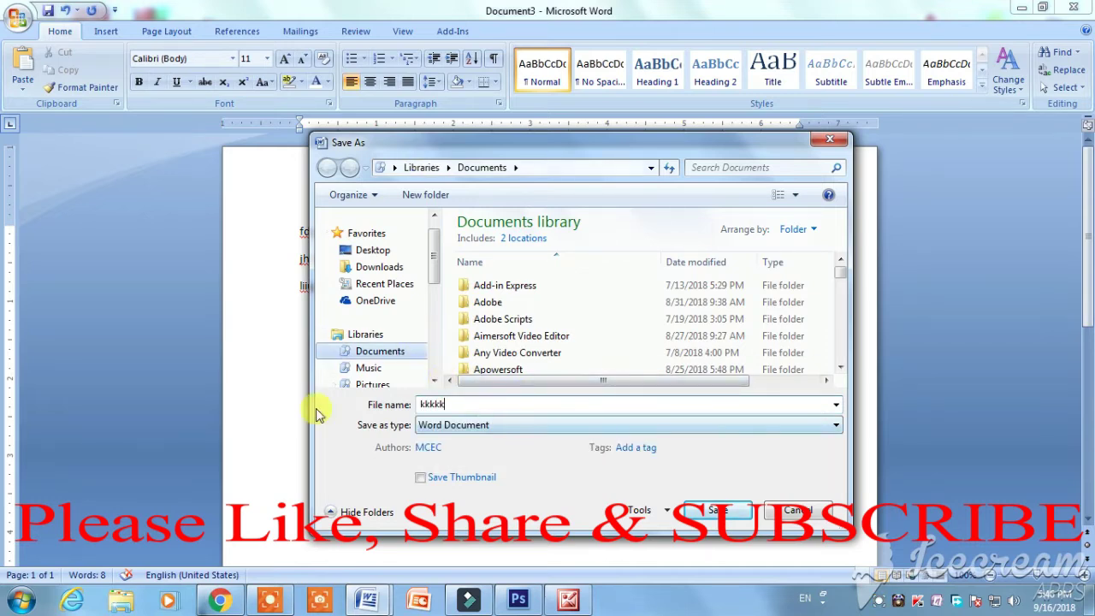
left_click(716, 516)
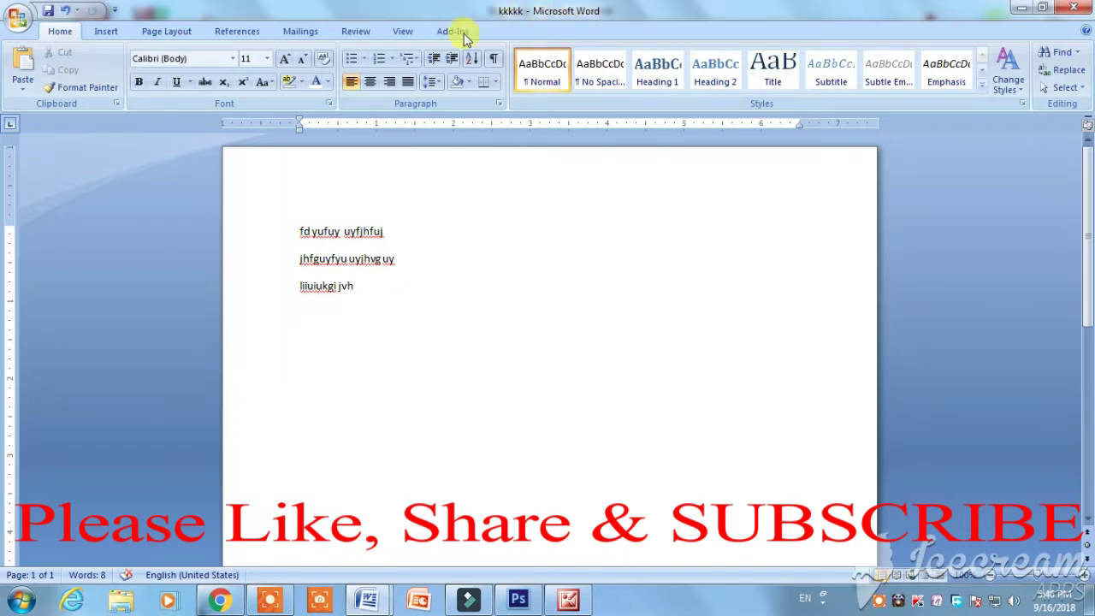
Find 'My file' in the Documents library and open it
left_click(18, 19)
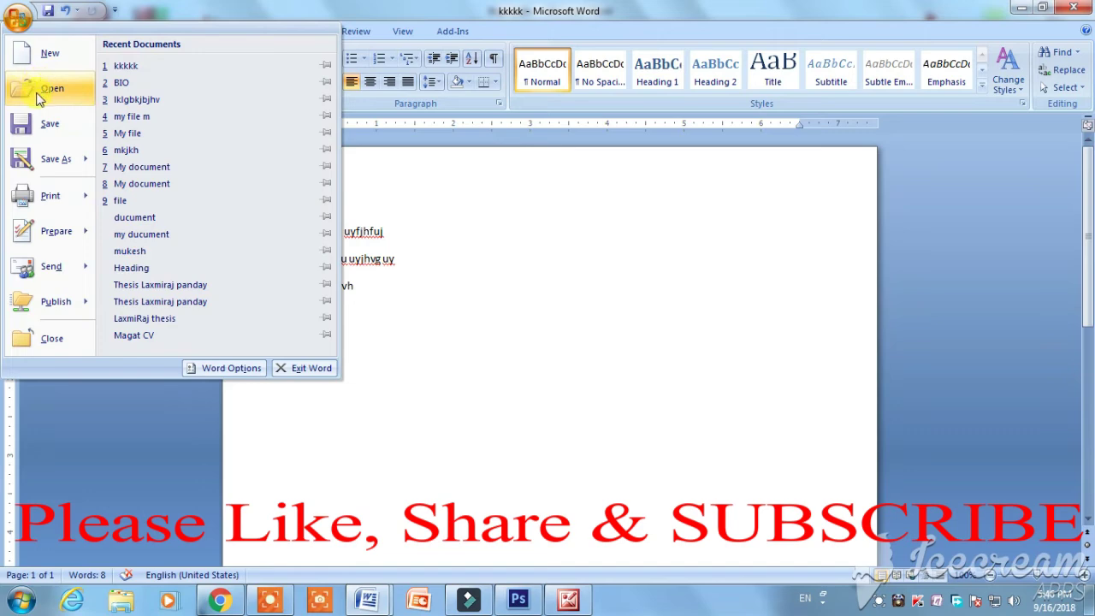
left_click(30, 90)
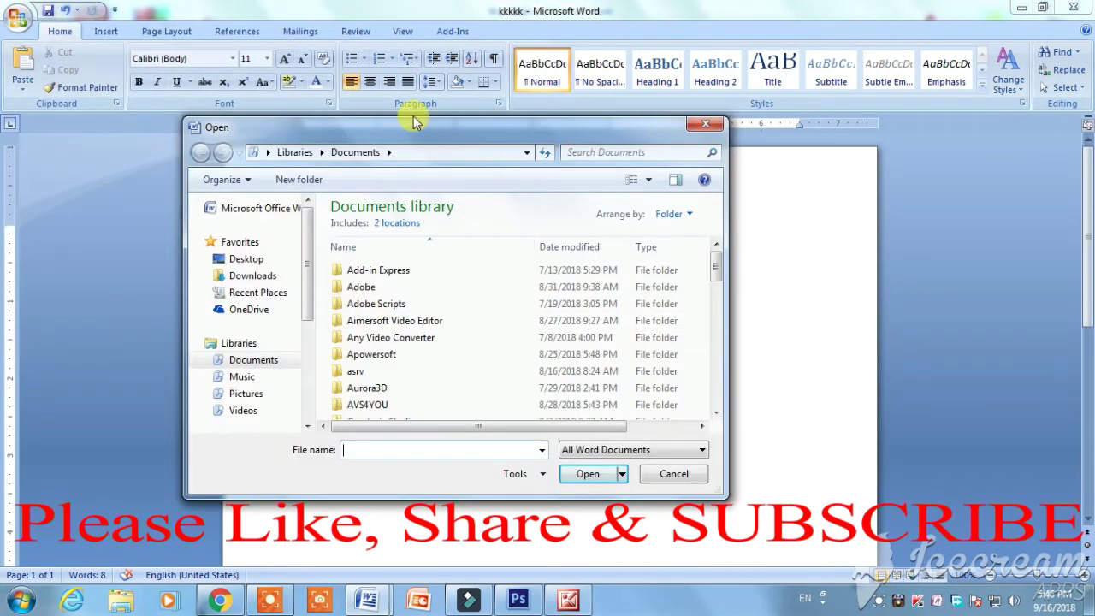
left_click_drag(415, 123, 387, 81)
mouse_move(688, 228)
left_mouse_down()
mouse_move(690, 346)
mouse_move(697, 281)
left_mouse_up()
scroll(690, 342, "up", 2)
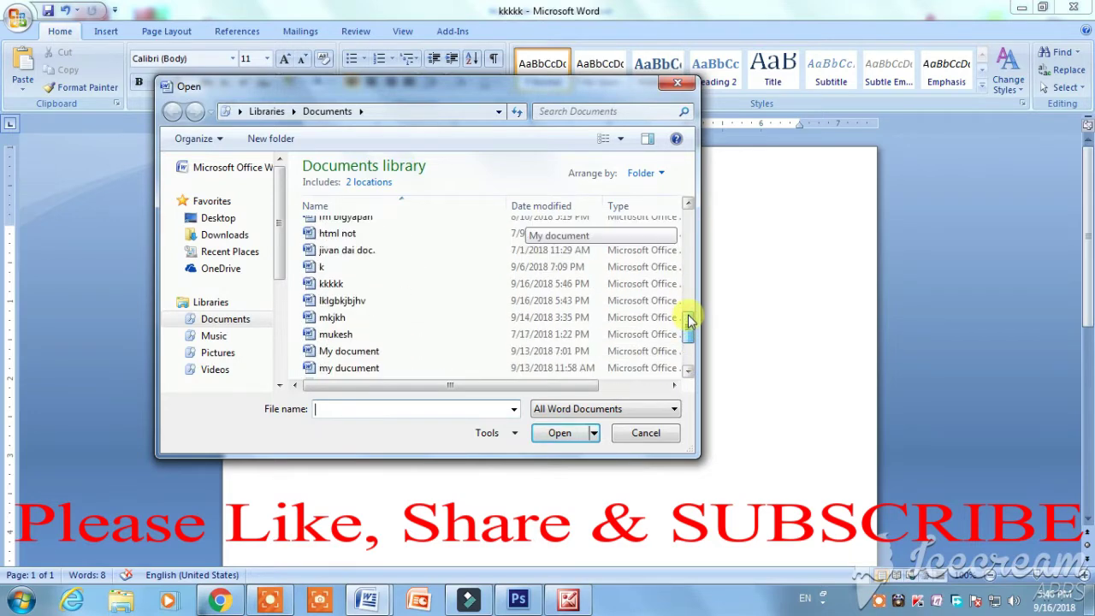
scroll(690, 319, "up", 5)
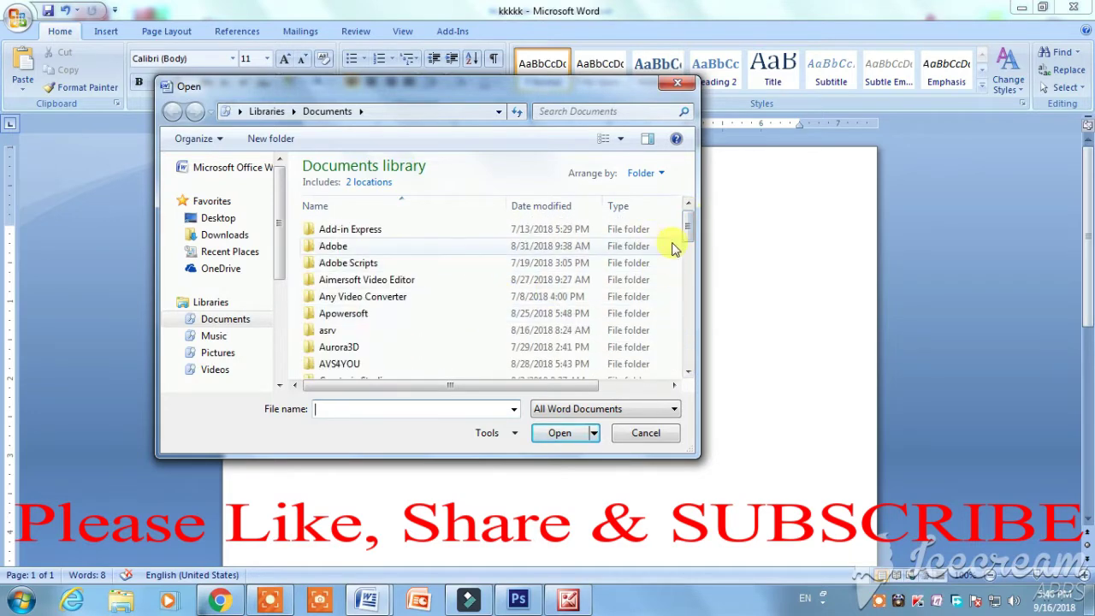
left_click_drag(689, 227, 689, 312)
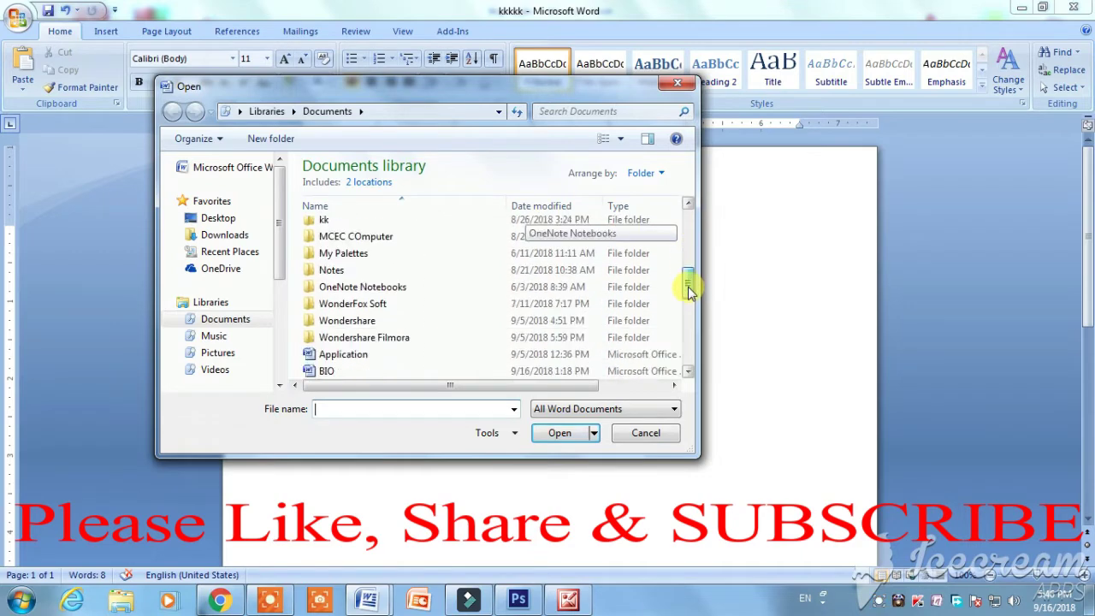
left_click_drag(690, 313, 690, 254)
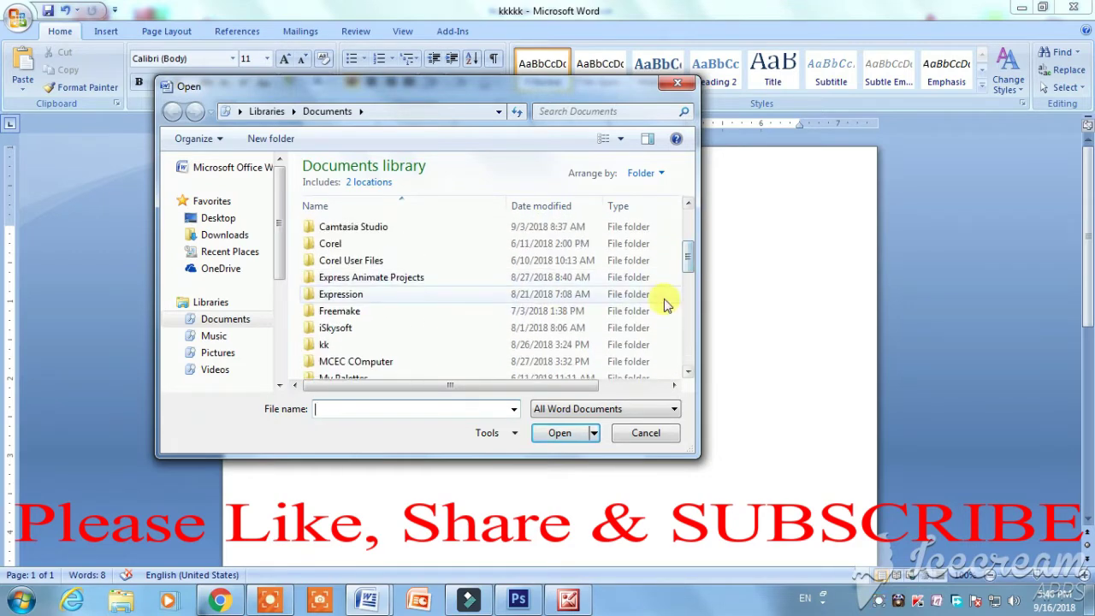
scroll(481, 334, "down", 3)
scroll(481, 335, "down", 2)
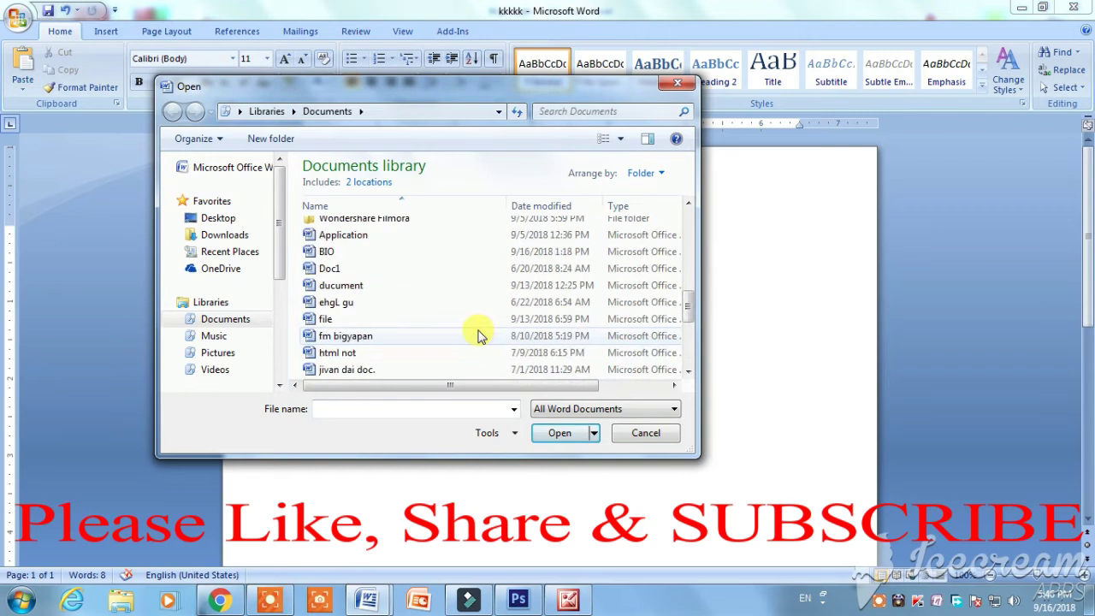
scroll(479, 335, "down", 4)
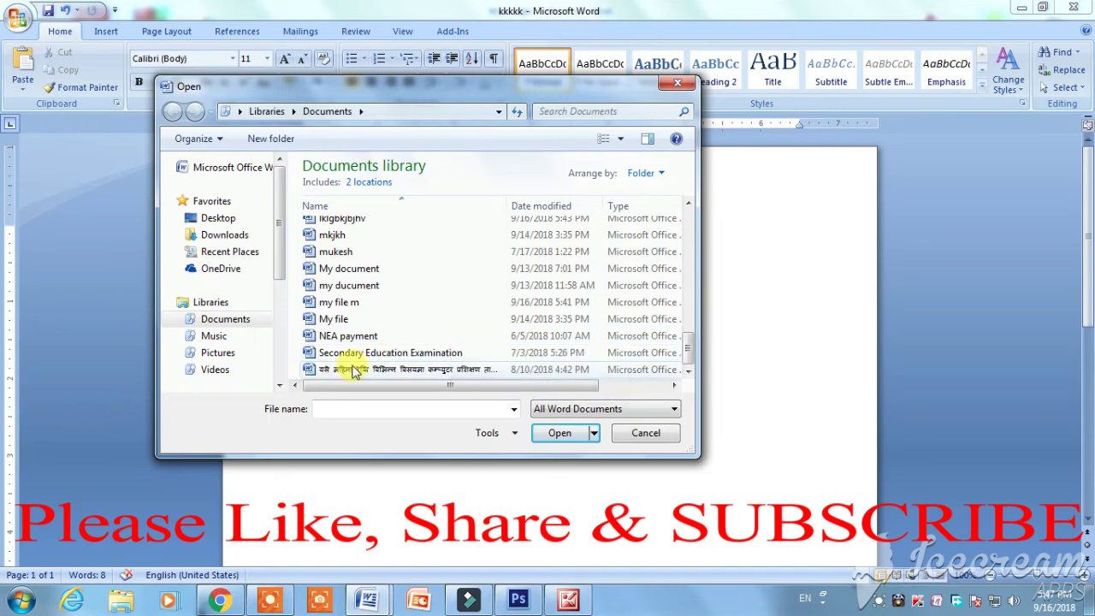
left_click(327, 319)
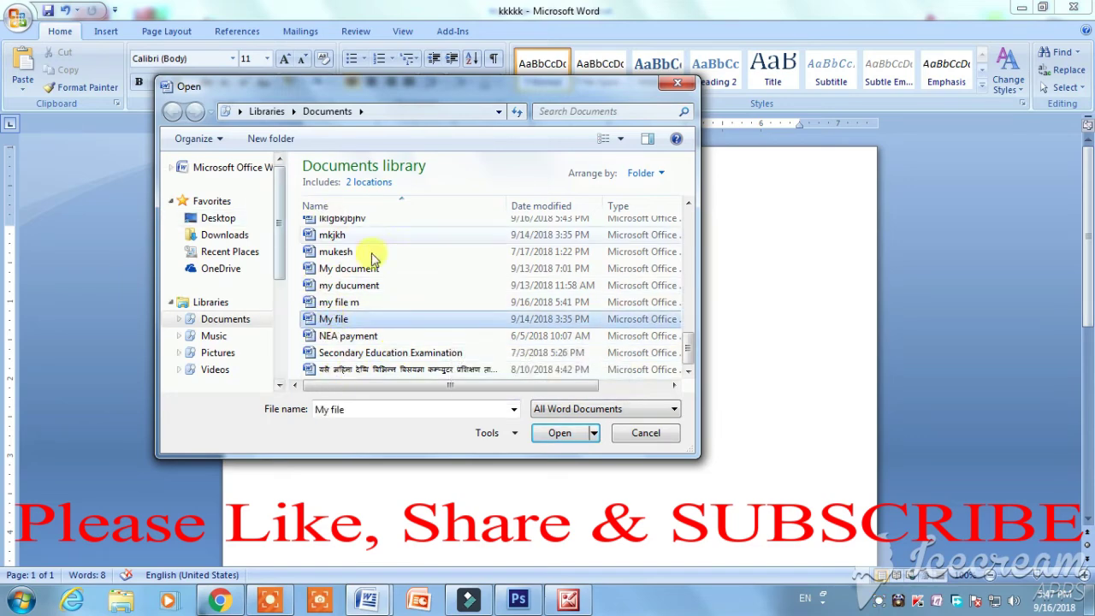
left_click(554, 433)
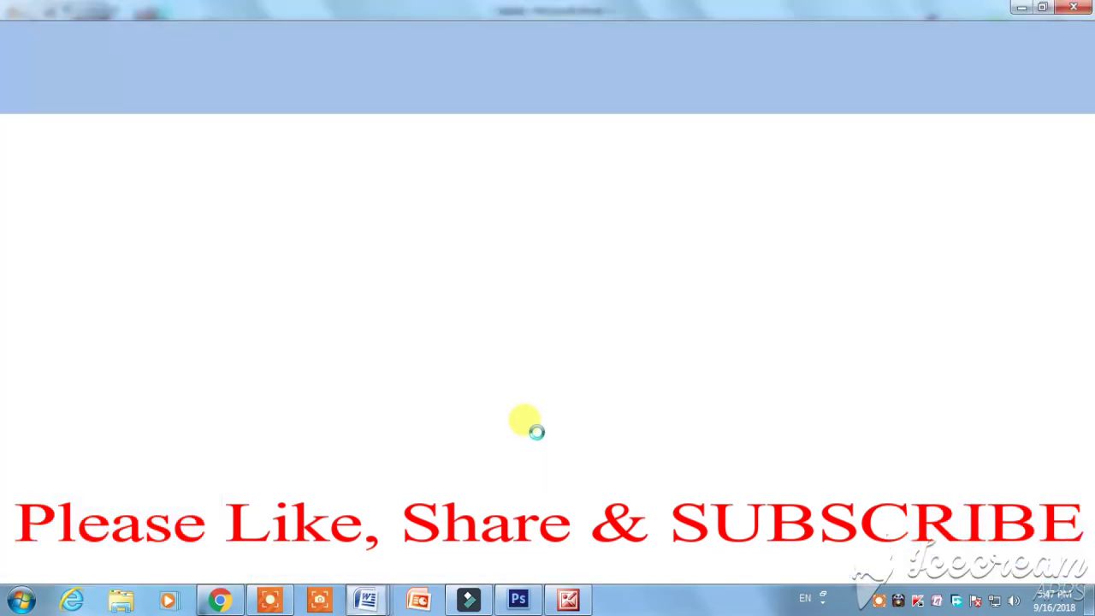
Scroll through 'My file', then close it
scroll(461, 437, "down", 2)
scroll(436, 487, "down", 3)
scroll(437, 489, "up", 5)
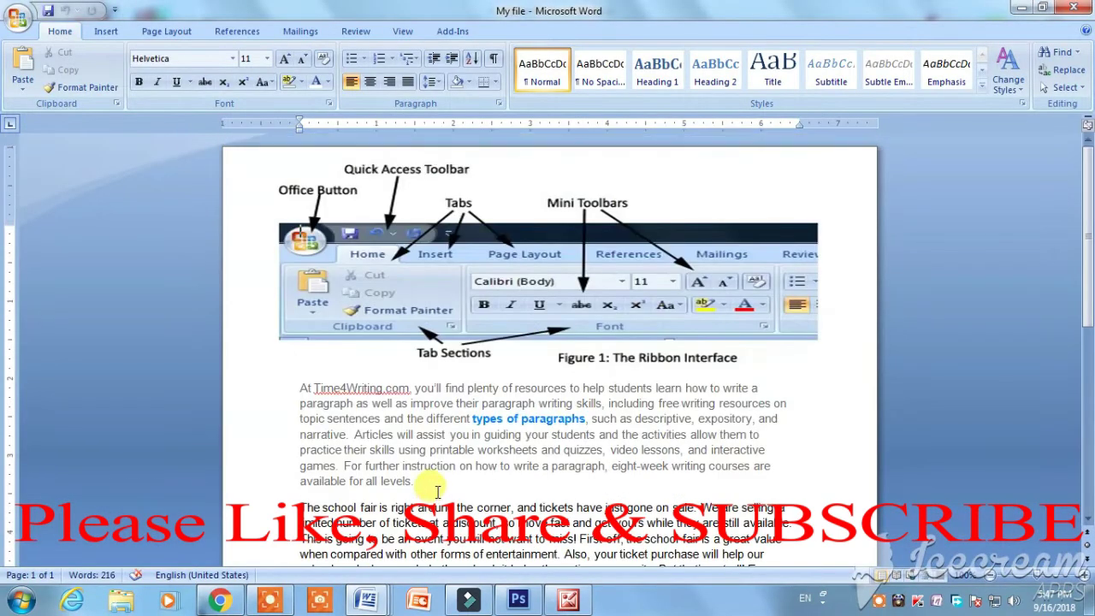
scroll(436, 492, "down", 5)
scroll(437, 492, "down", 5)
scroll(439, 492, "up", 6)
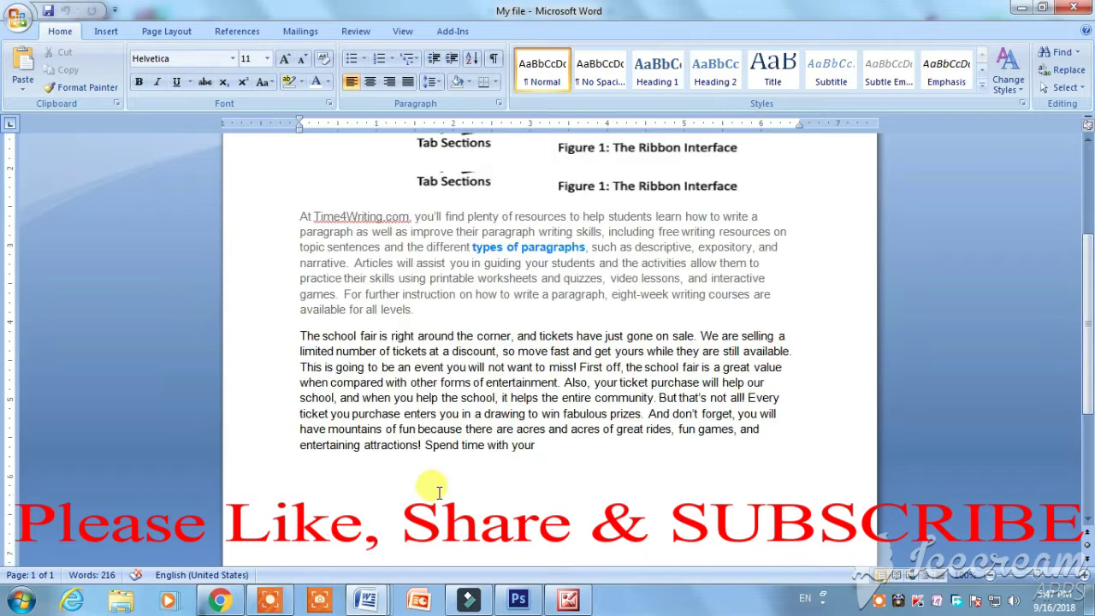
scroll(439, 492, "up", 4)
scroll(505, 353, "down", 4)
scroll(504, 353, "up", 4)
left_click(24, 21)
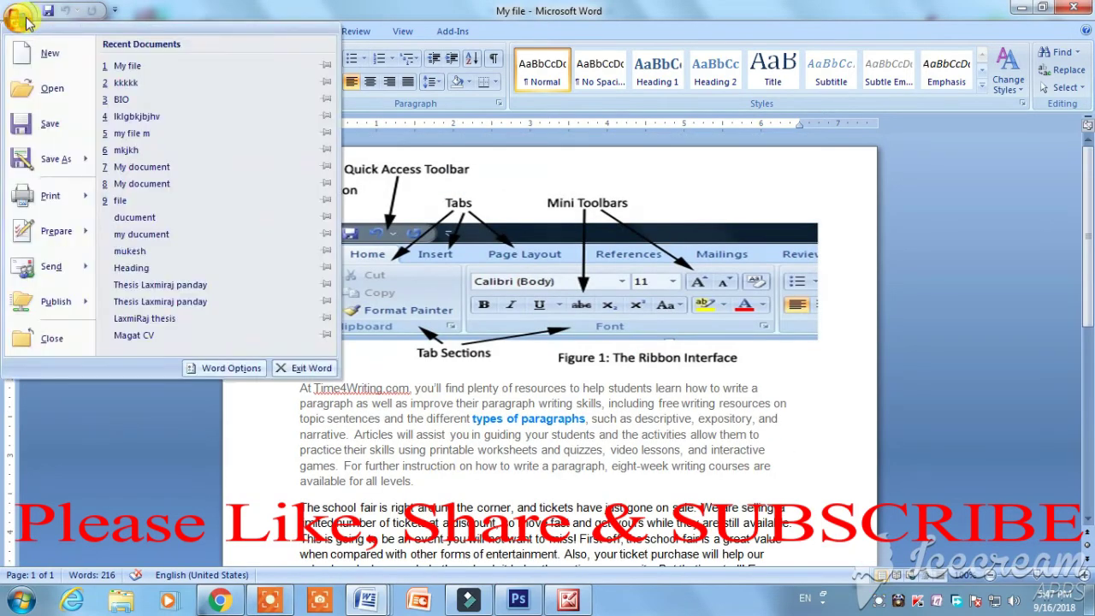
left_click(69, 336)
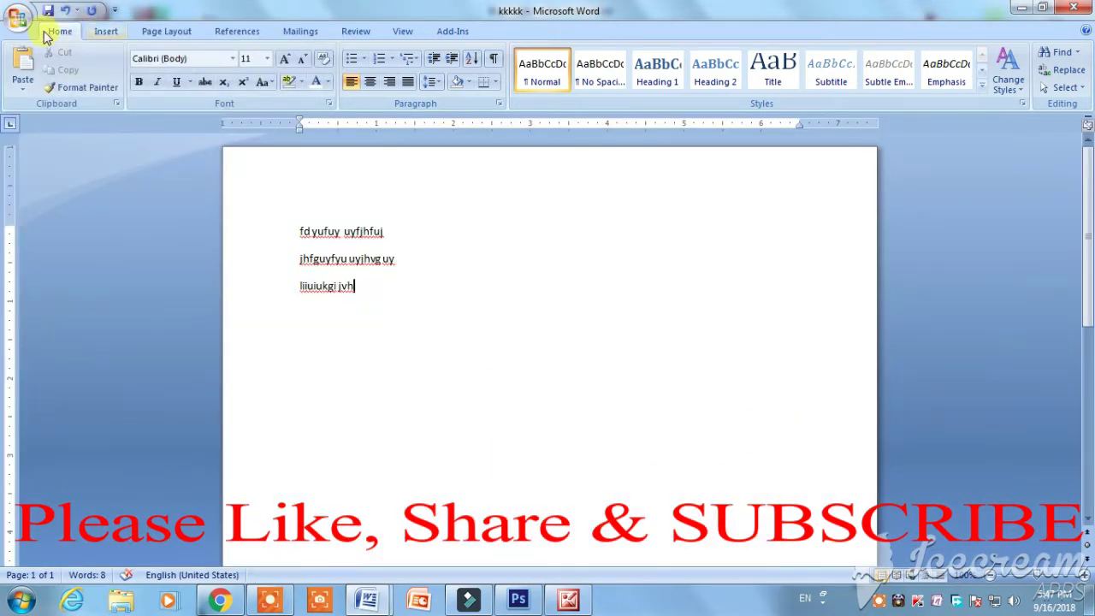
Close 'kkkkk', leaving 'lklgbkjbjhv' in front with the Office menu open
left_click(19, 19)
left_click(650, 216)
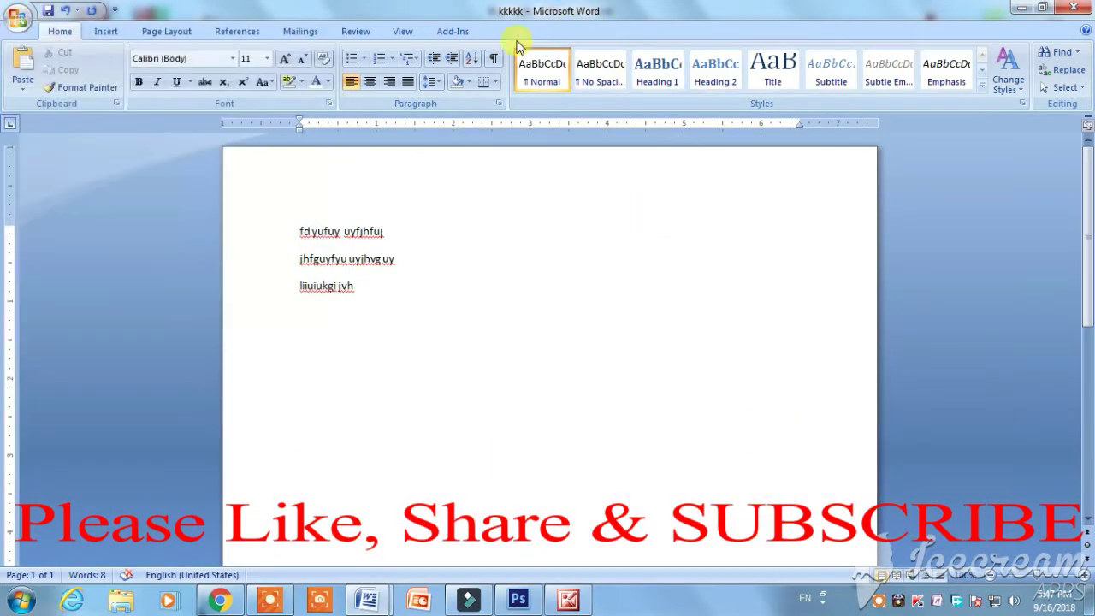
left_click(19, 19)
left_click(29, 341)
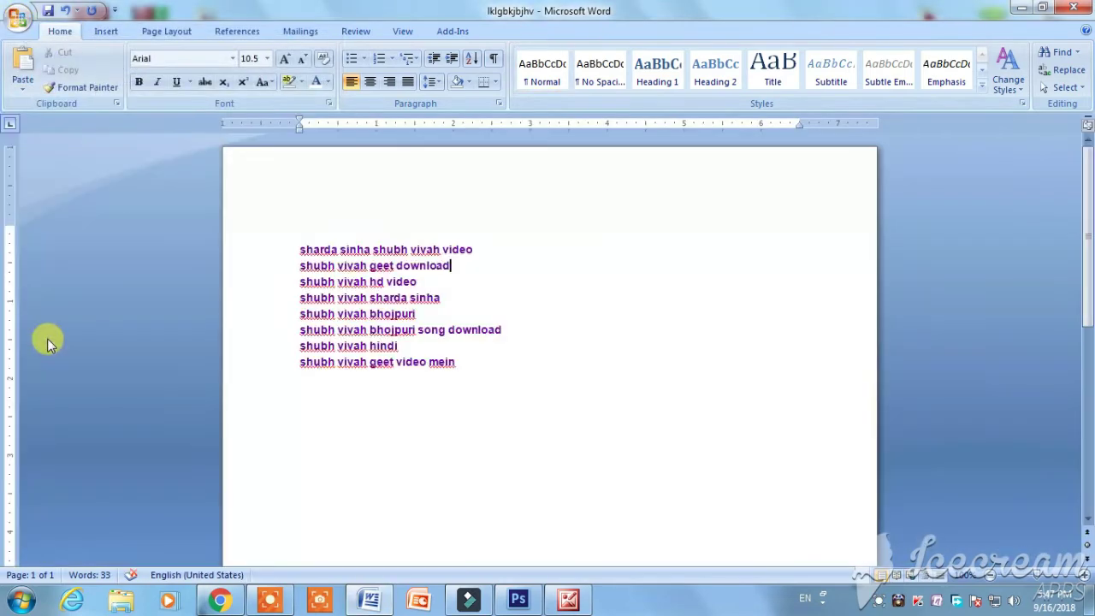
left_click(18, 20)
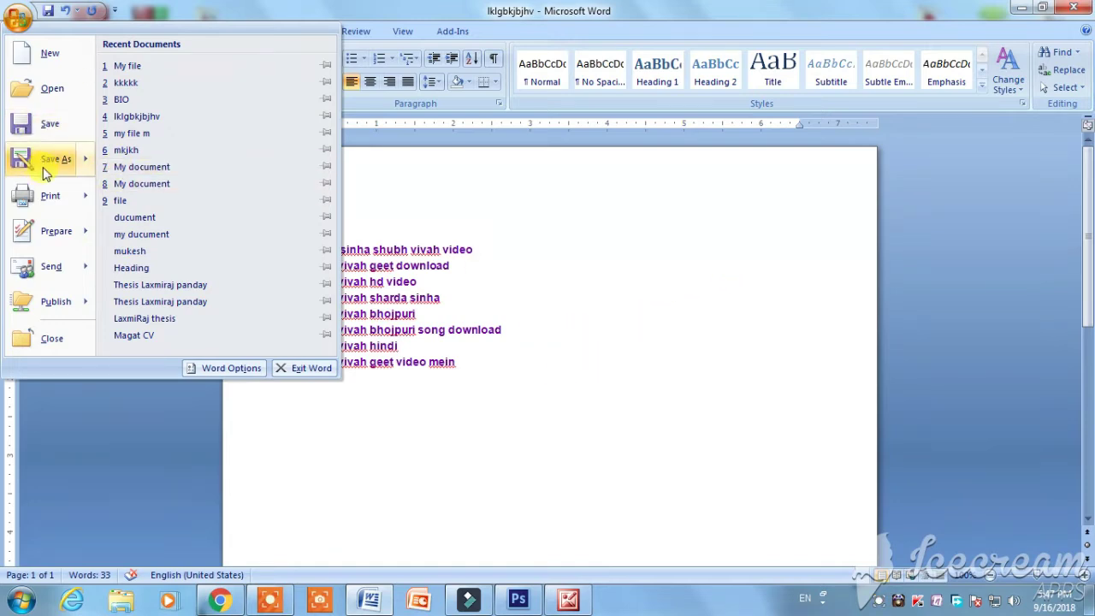
Choose Save As > Word Document to save a copy of 'lklgbkjbjhv'
mouse_move(35, 165)
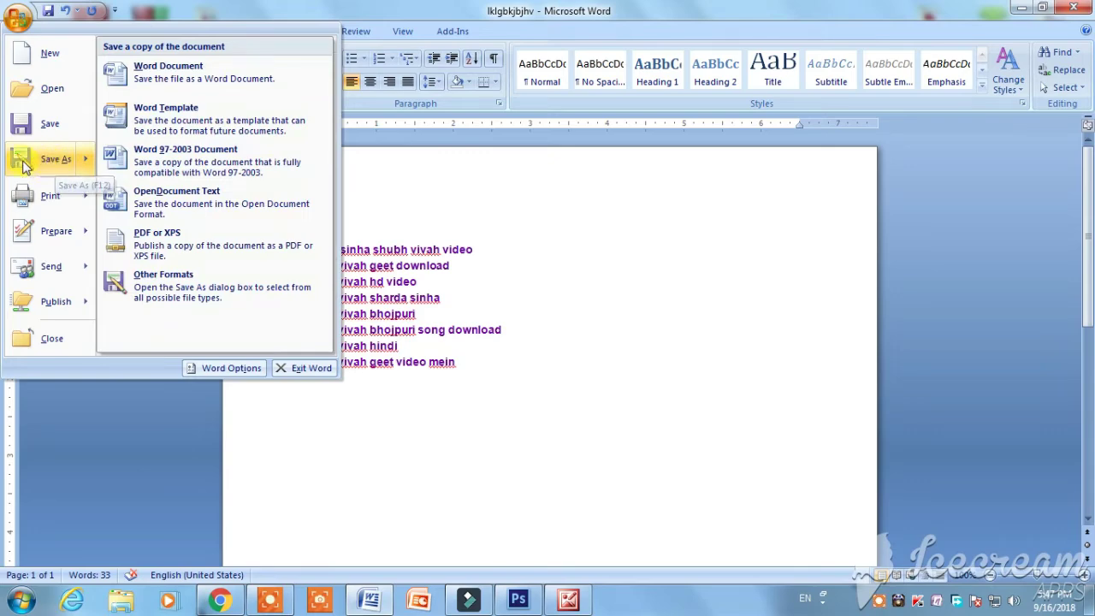
left_click(580, 350)
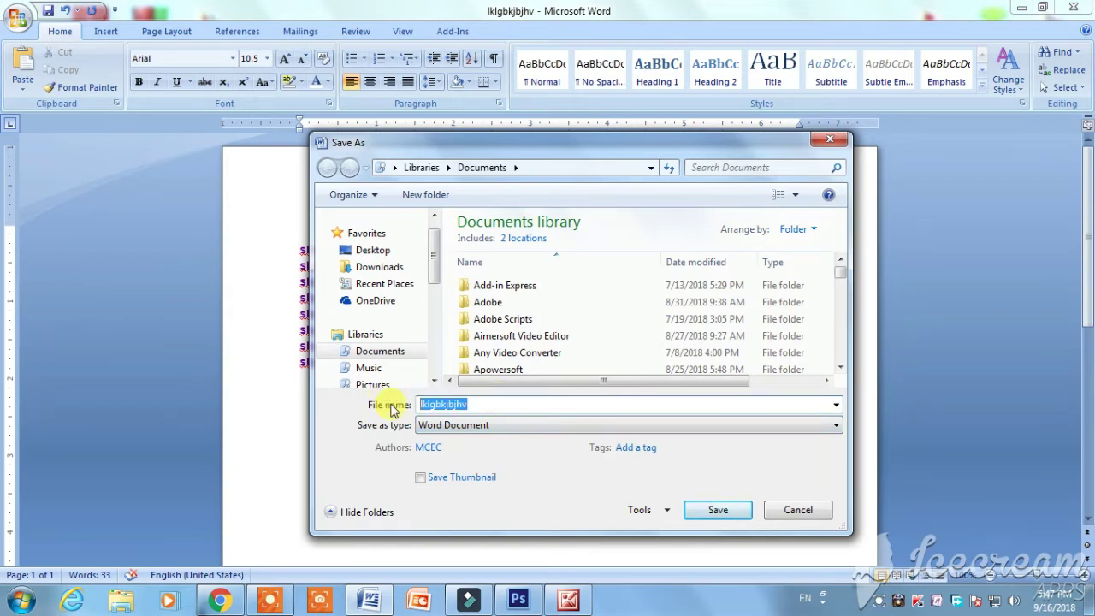
Name the copy 'mghkg' and save it in the Documents library
type("mghkg")
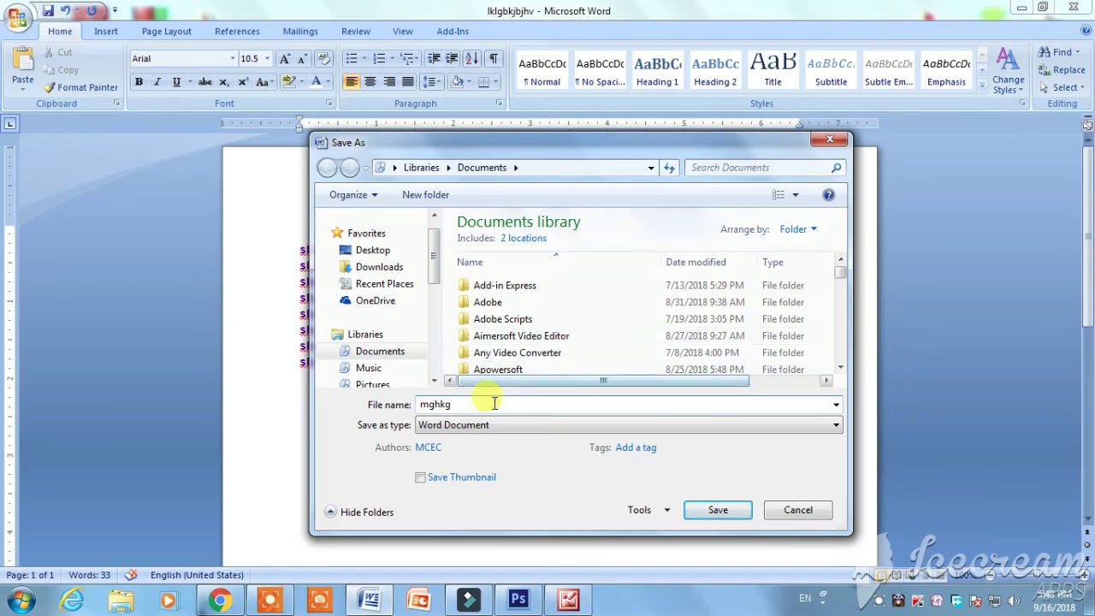
left_click(728, 513)
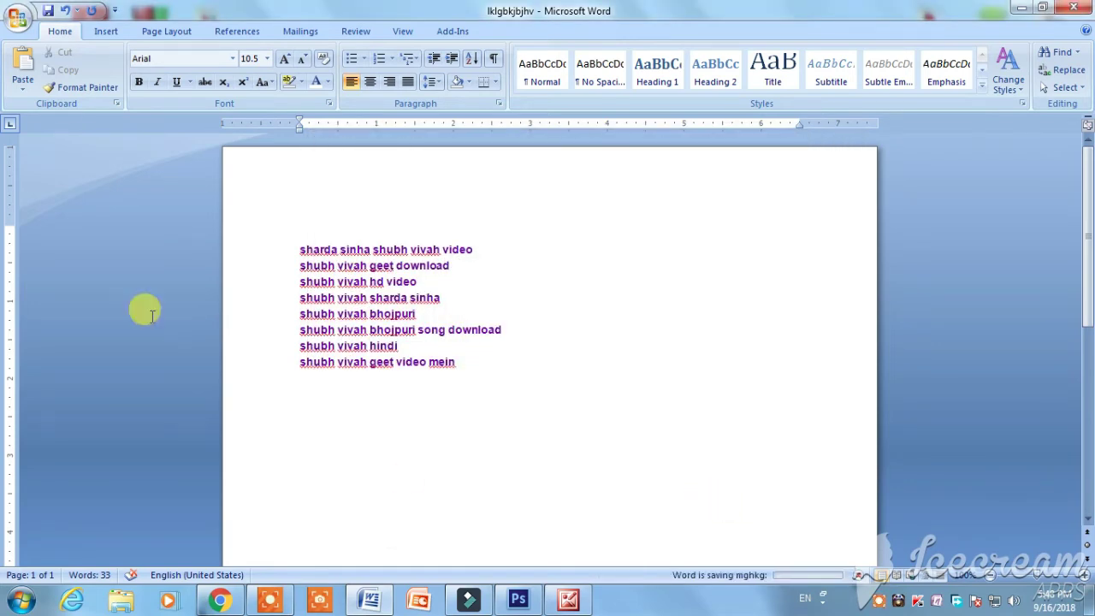
left_click(18, 24)
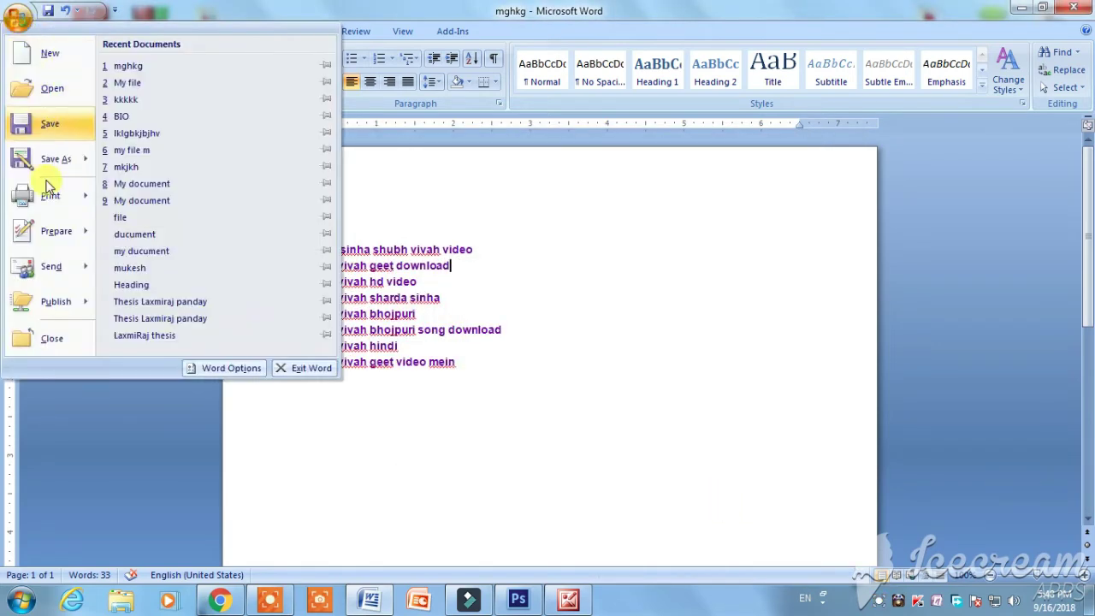
mouse_move(29, 287)
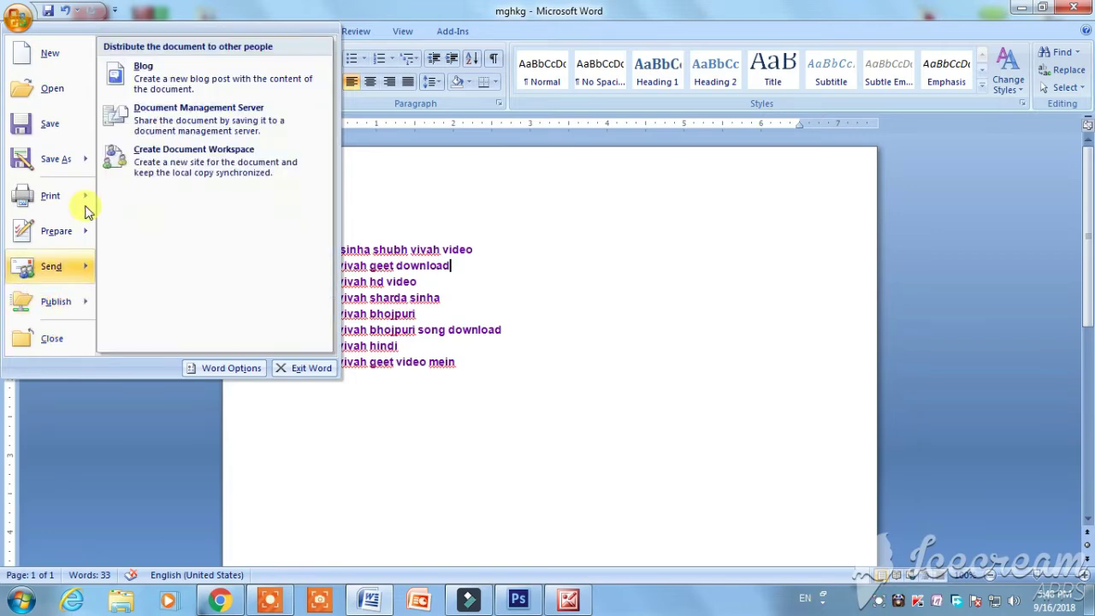
mouse_move(30, 203)
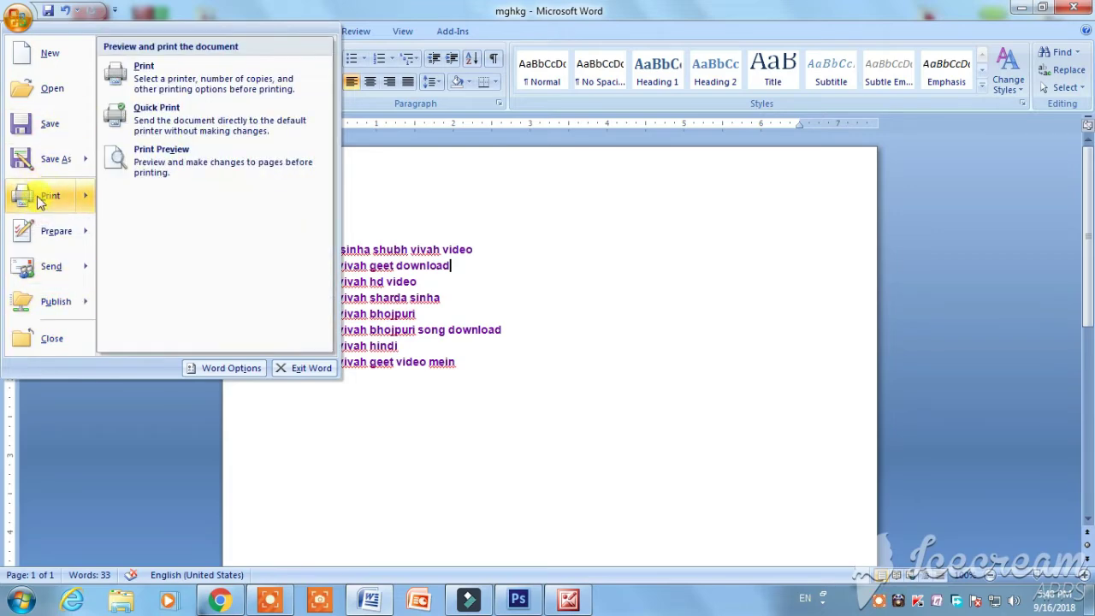
key("Escape")
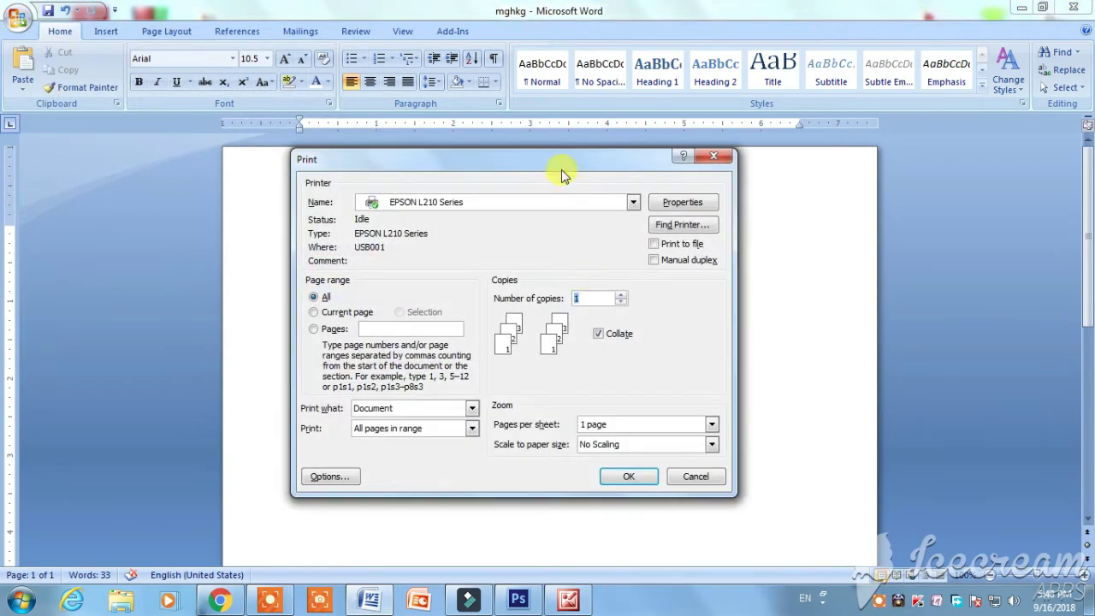
Review the printer list and keep EPSON L210 Series as the printer
mouse_move(526, 168)
left_mouse_down()
mouse_move(641, 181)
mouse_move(530, 175)
left_mouse_up()
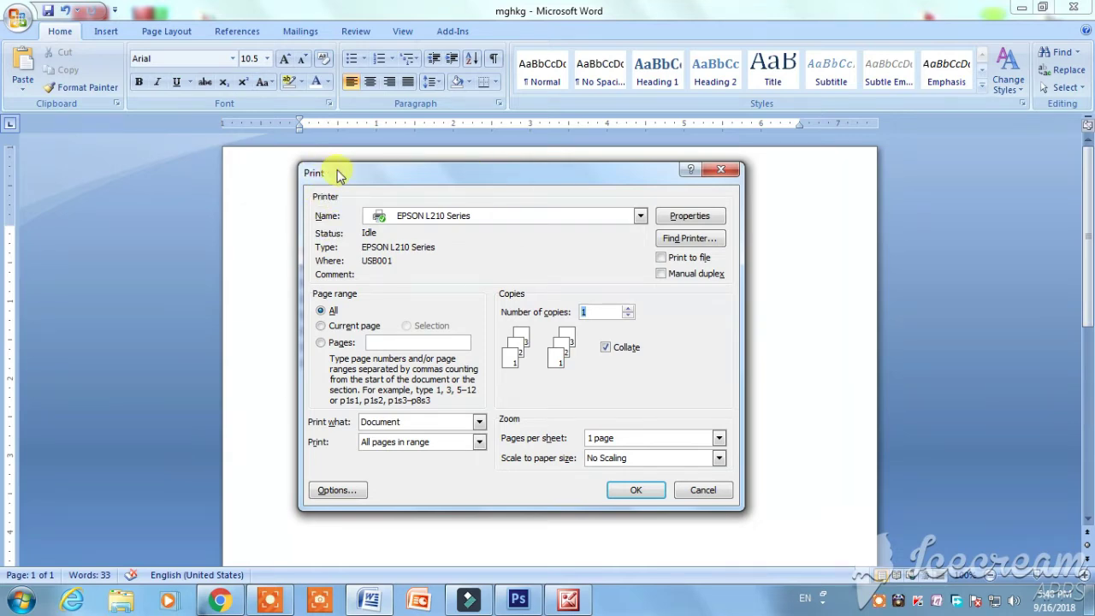
left_click_drag(345, 167, 394, 173)
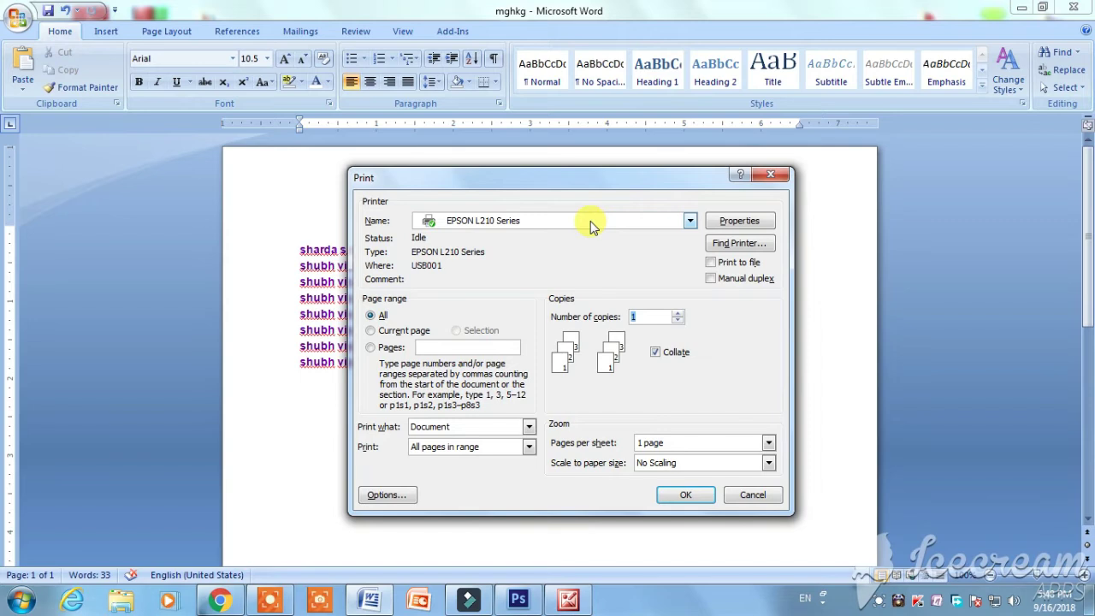
left_click(691, 220)
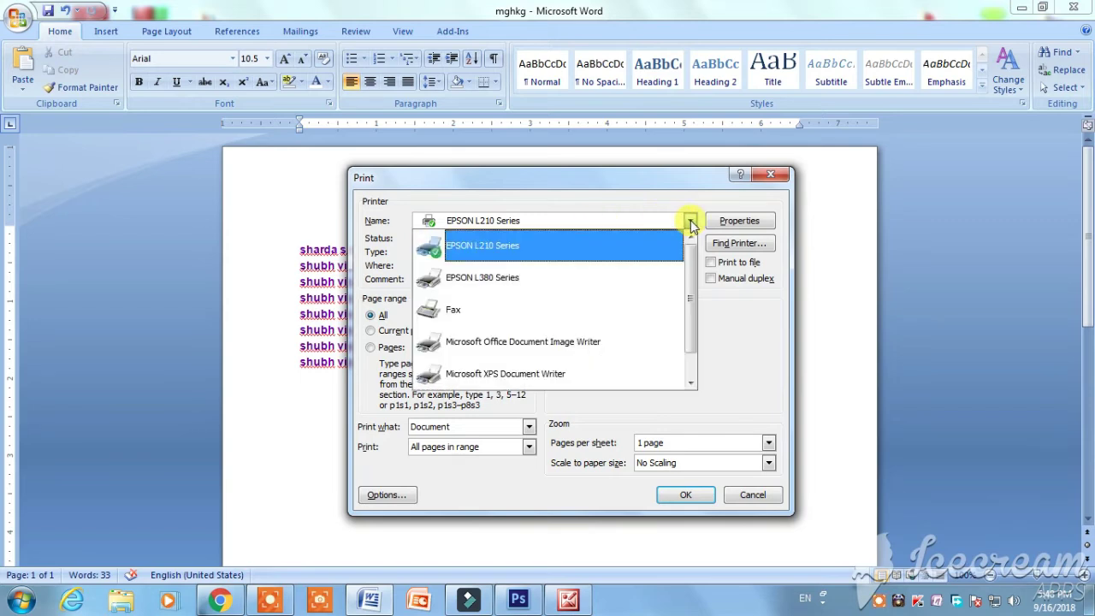
left_click(691, 219)
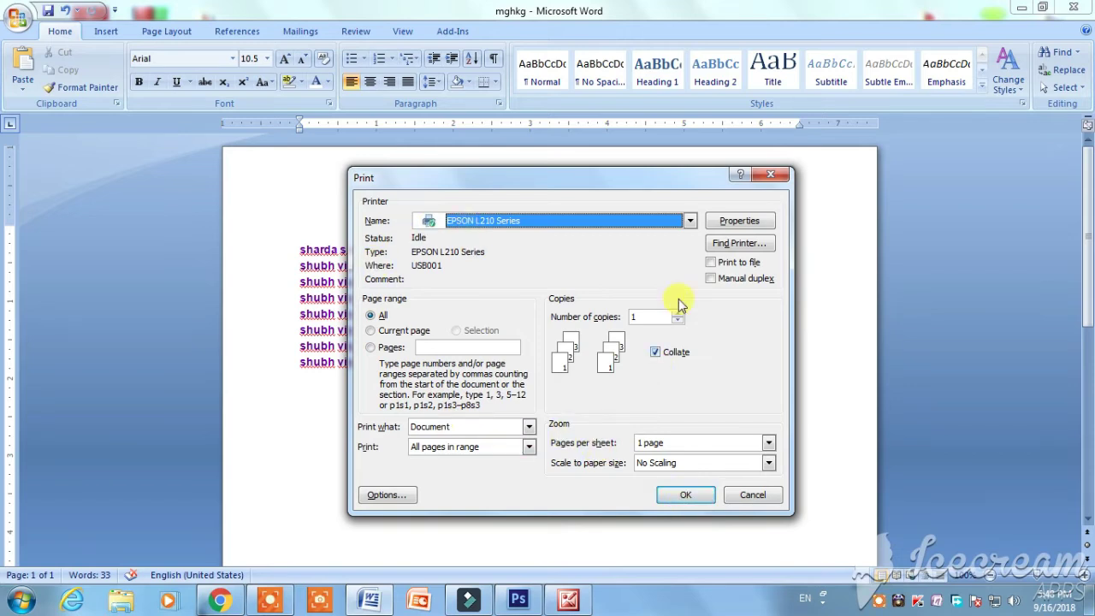
Set the page range to Current page, then close the Print dialog without printing
left_click_drag(610, 178, 488, 158)
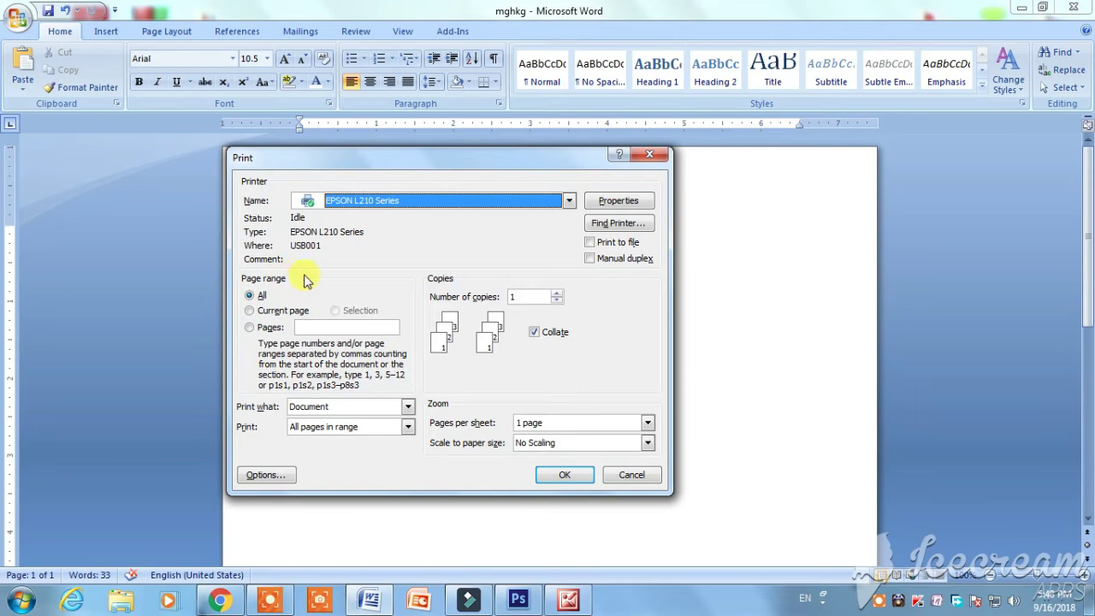
left_click(250, 311)
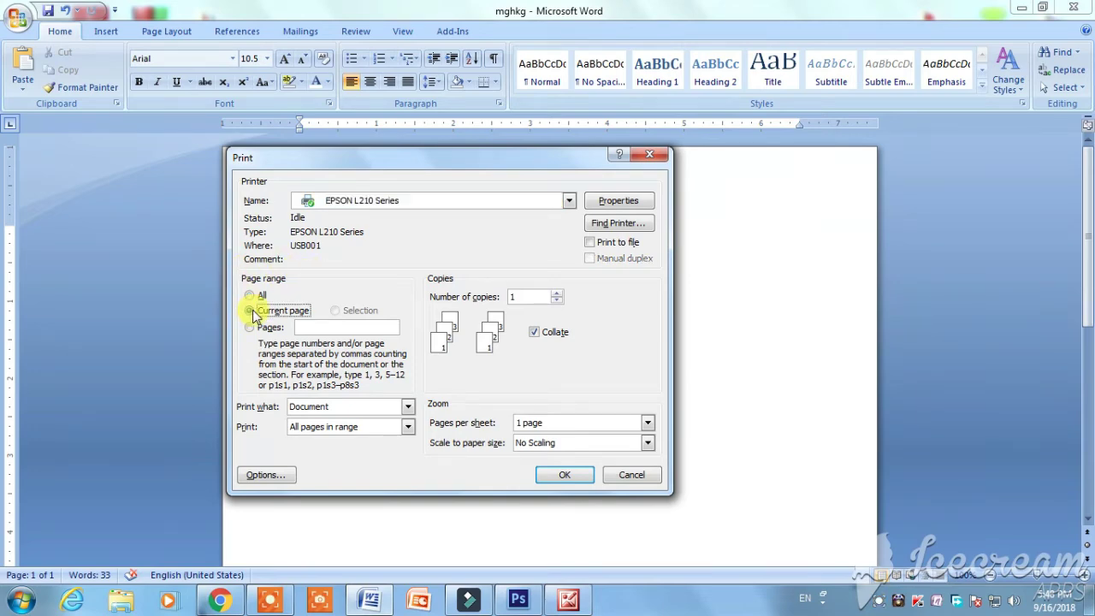
mouse_move(430, 159)
left_mouse_down()
mouse_move(403, 359)
mouse_move(377, 197)
left_mouse_up()
left_click(628, 202)
left_click(554, 325)
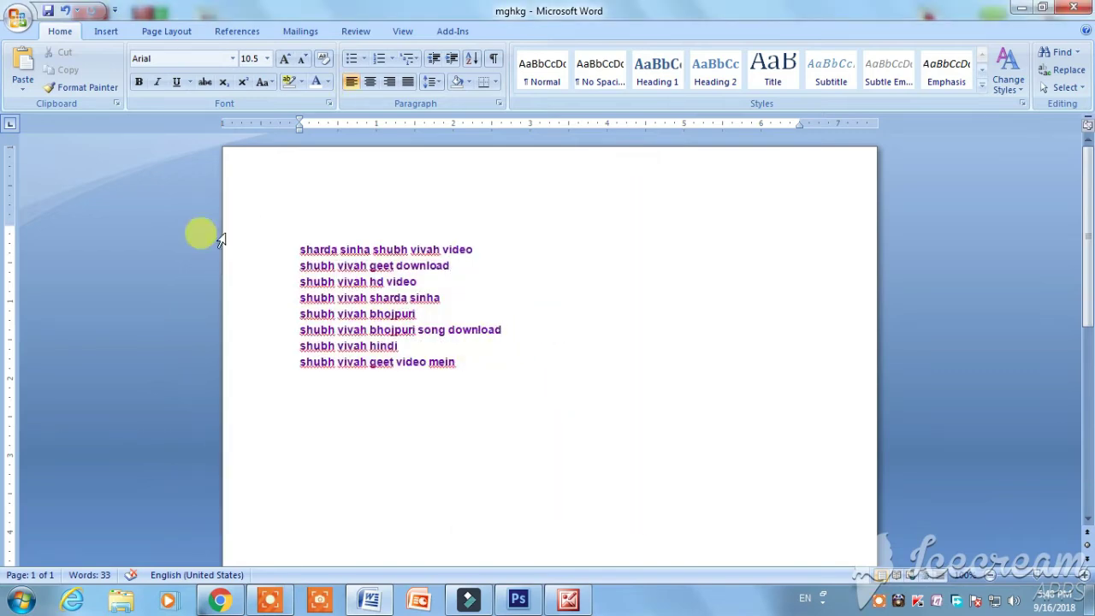
Reopen the Print dialog for 'mghkg' and move it aside
left_click(17, 17)
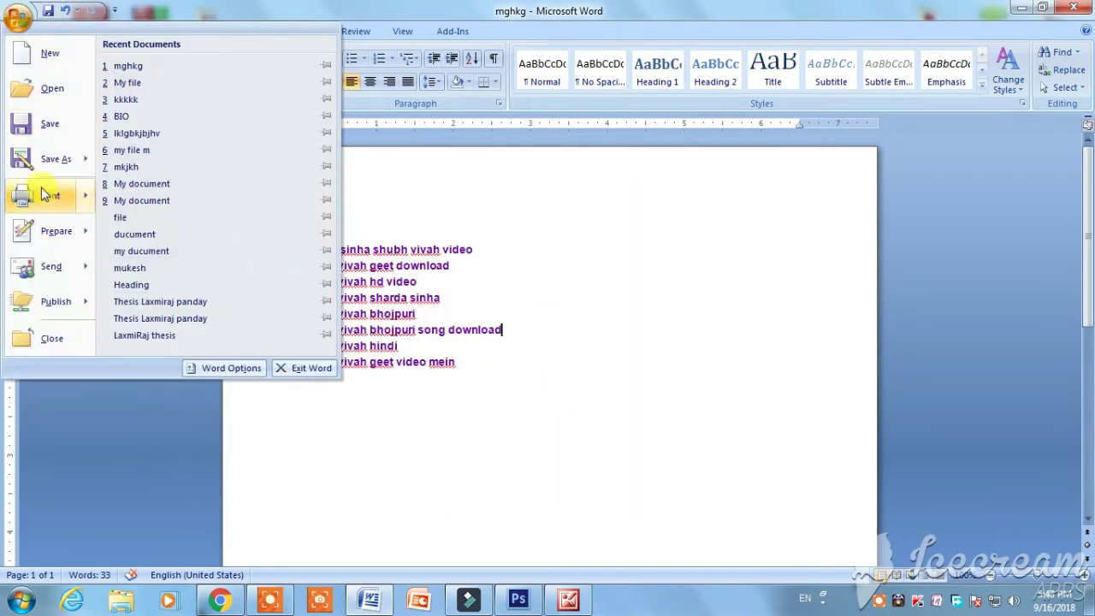
left_click(44, 195)
left_click(227, 359)
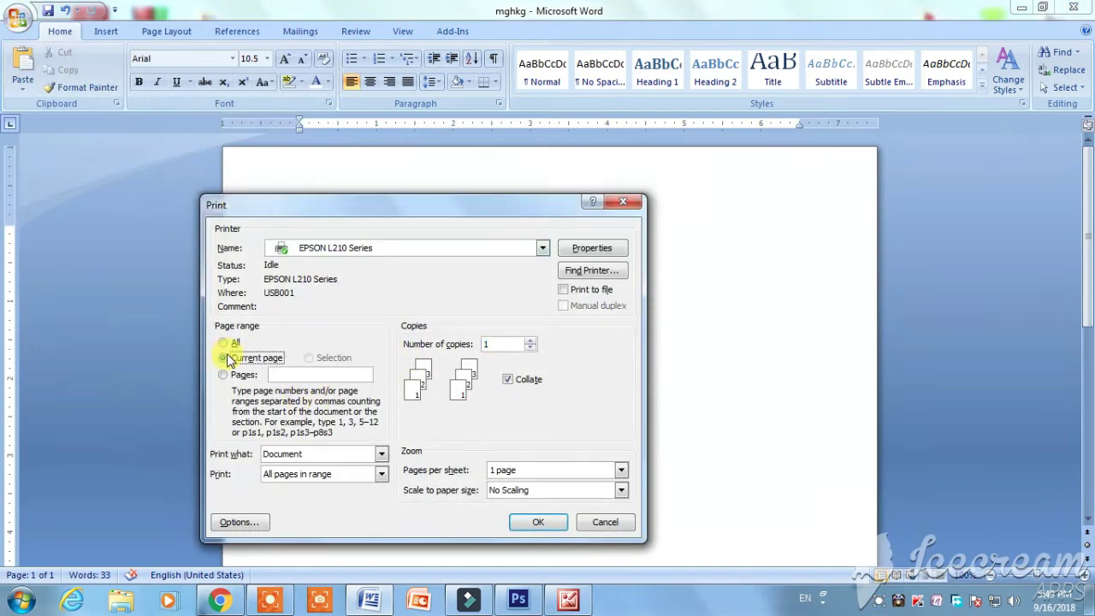
left_click_drag(409, 206, 468, 172)
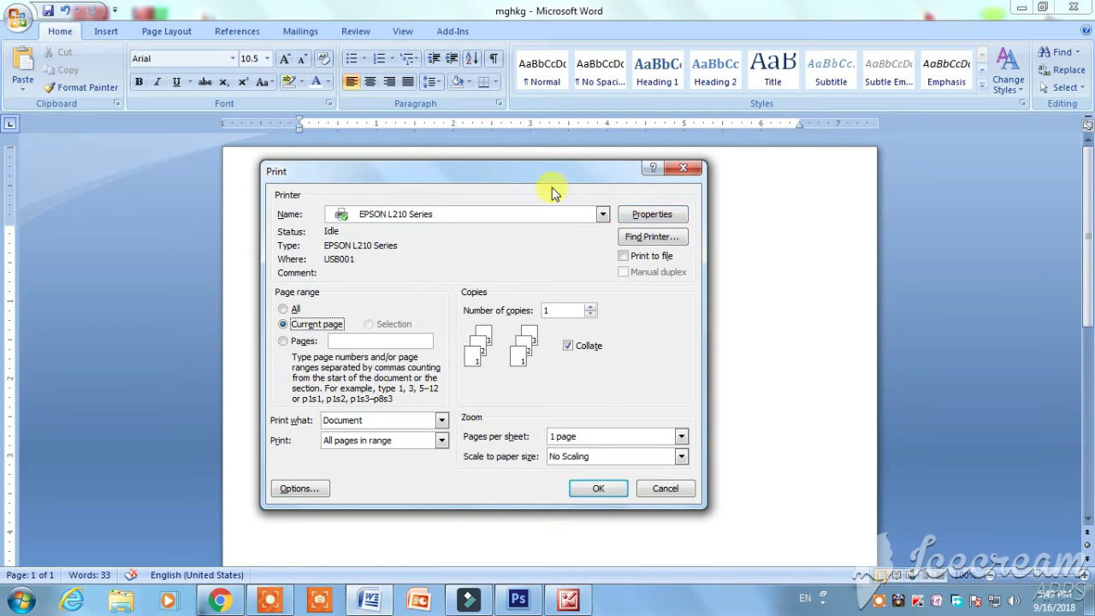
left_click_drag(533, 167, 609, 150)
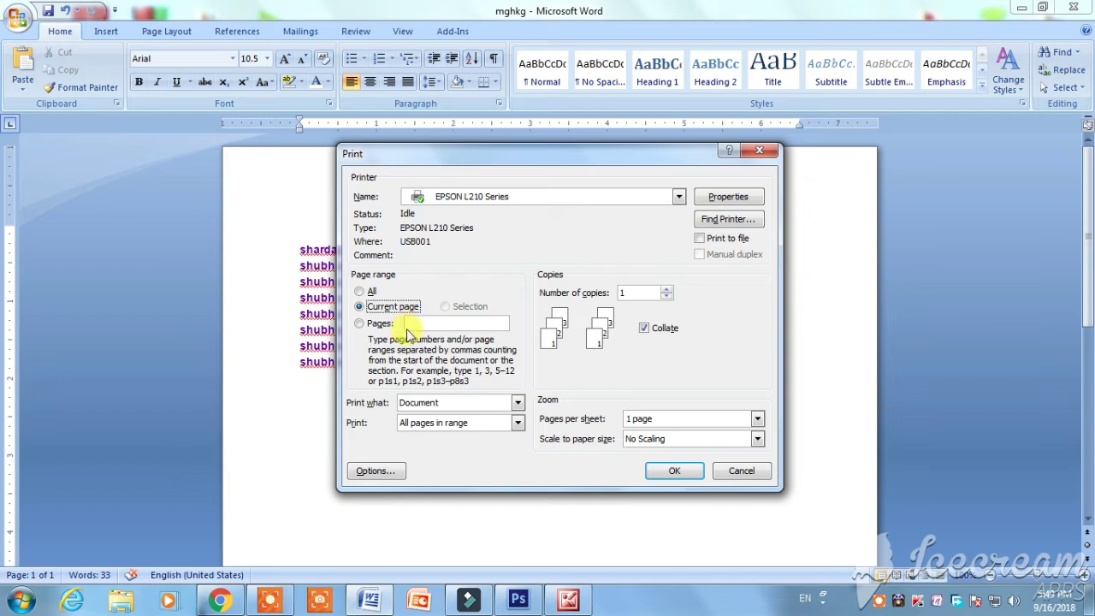
Enter pages 5,17,12, then switch the page range back to All
left_click(359, 323)
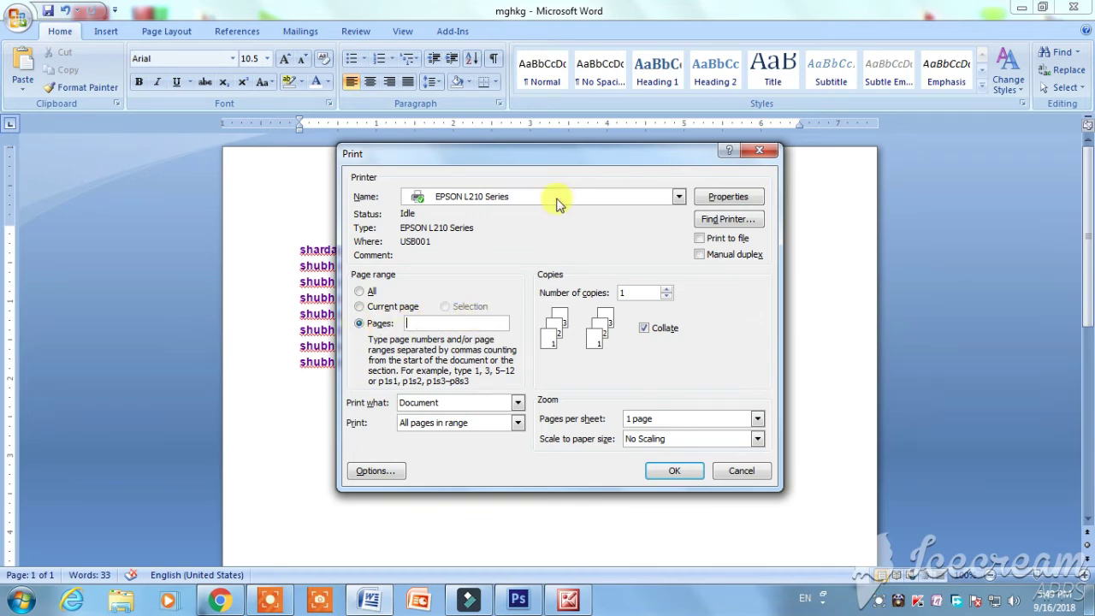
left_click_drag(557, 153, 489, 172)
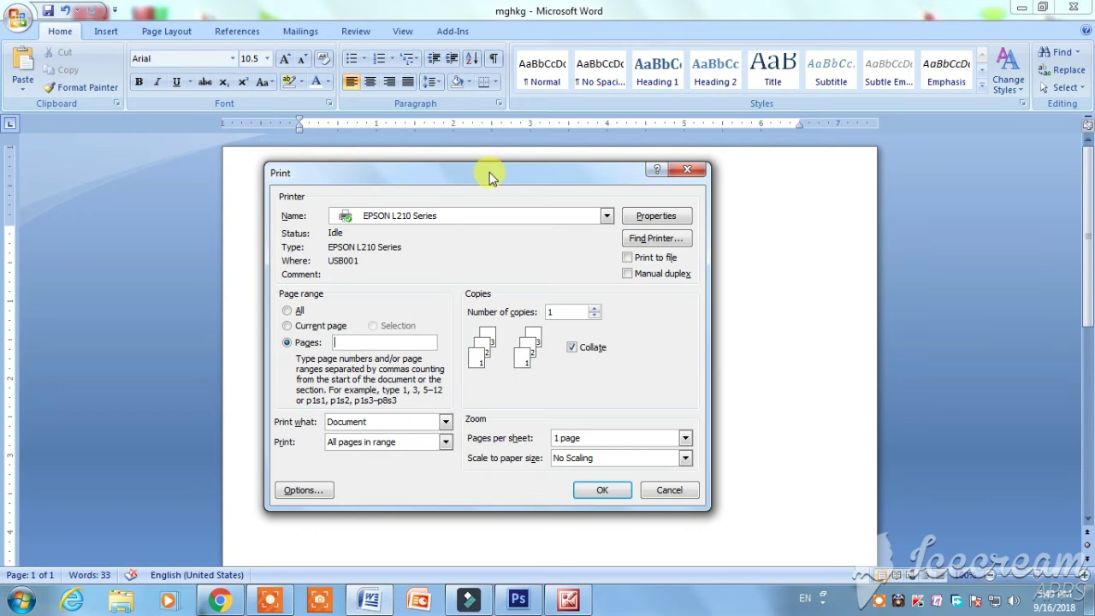
type("5, 17, 12")
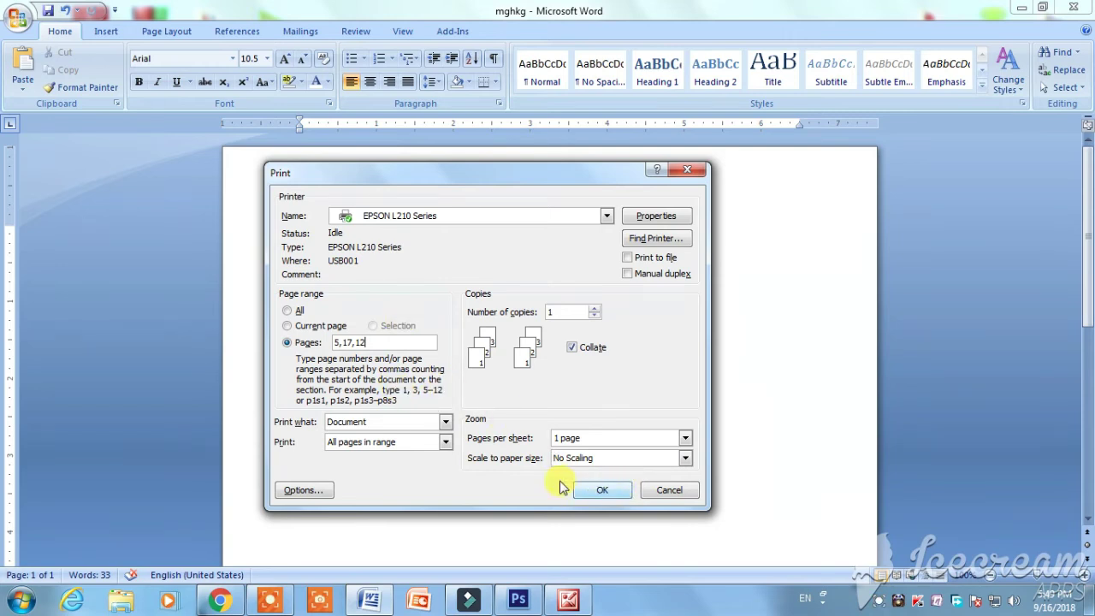
left_click(287, 311)
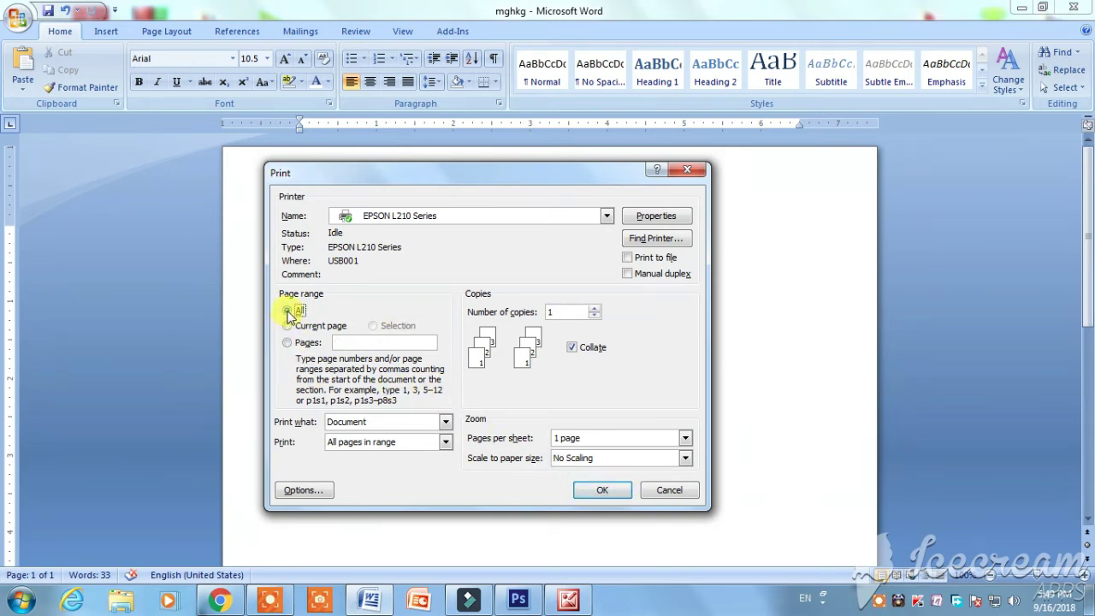
Move the Print dialog, change Number of copies to 5, then cancel without printing
left_click_drag(488, 183, 485, 182)
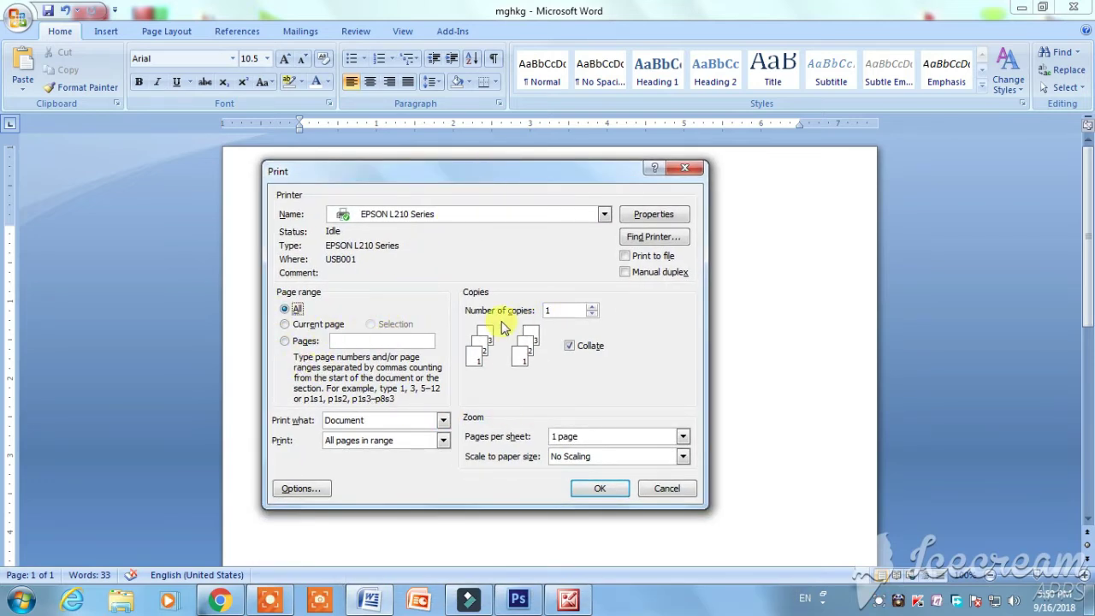
left_click_drag(469, 189, 500, 204)
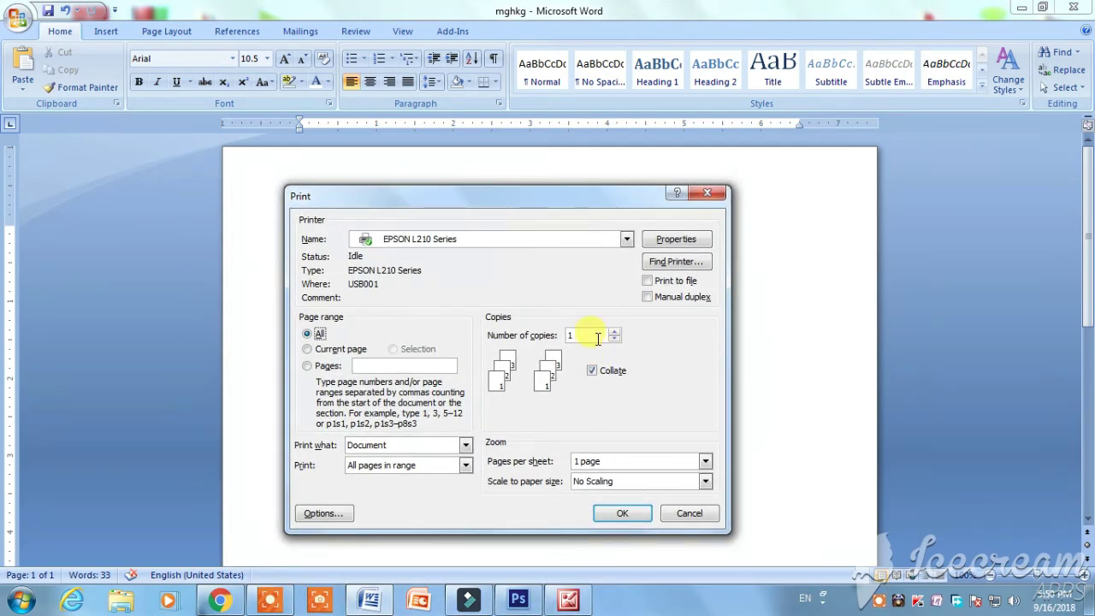
left_click_drag(592, 333, 561, 334)
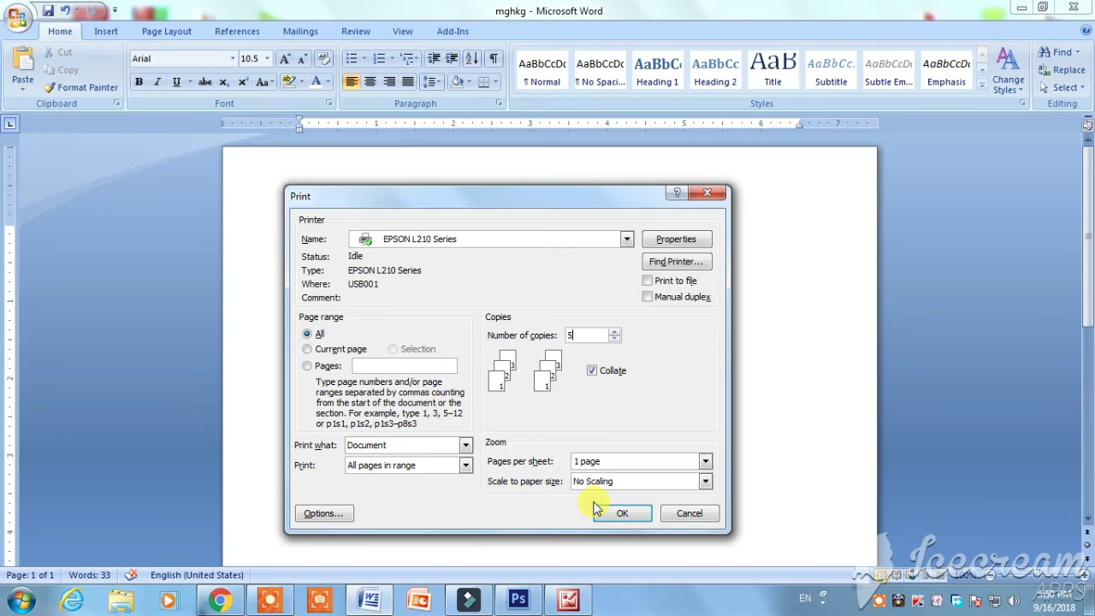
left_click(689, 513)
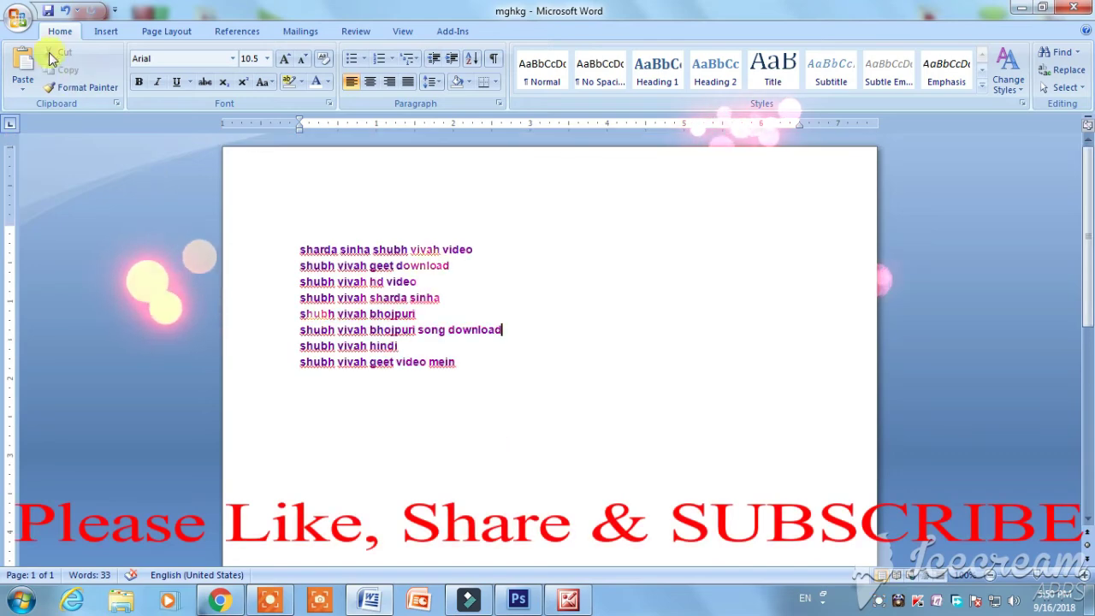
left_click(17, 17)
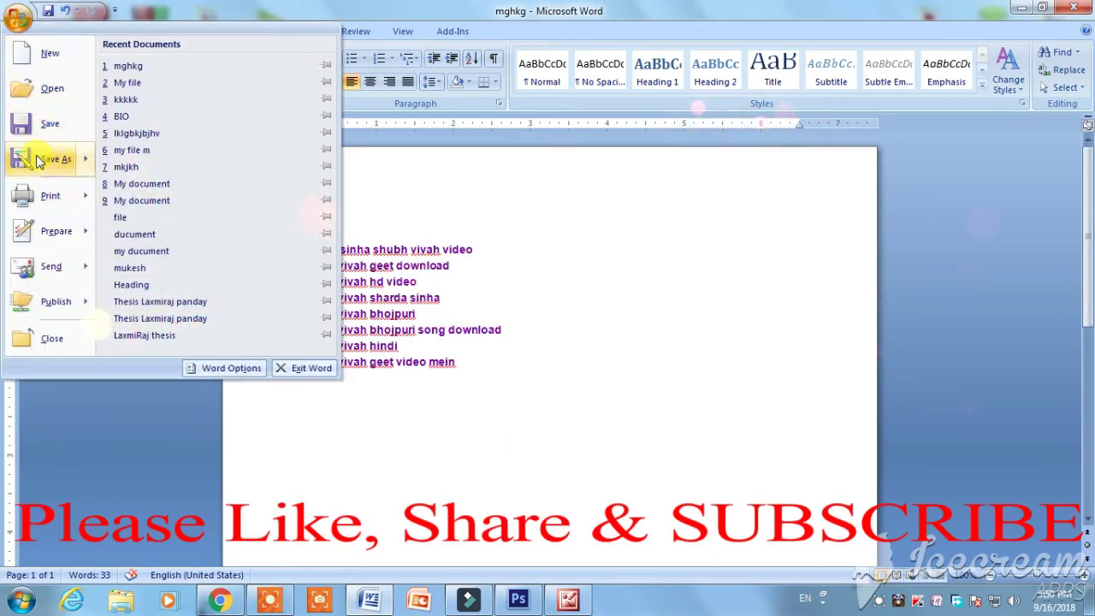
left_click(185, 154)
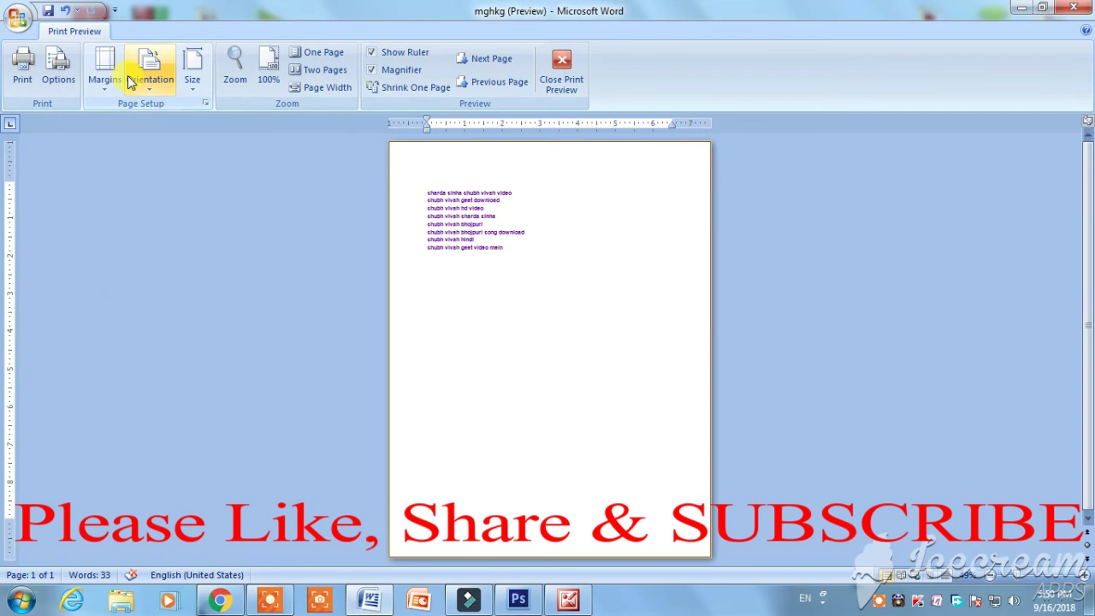
left_click(569, 68)
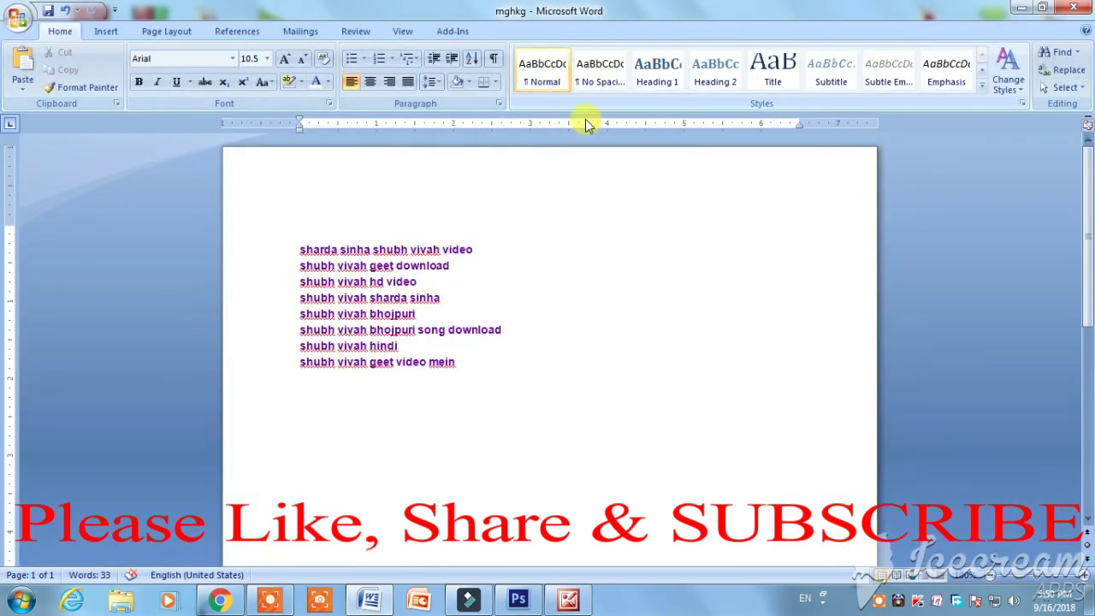
left_click(17, 21)
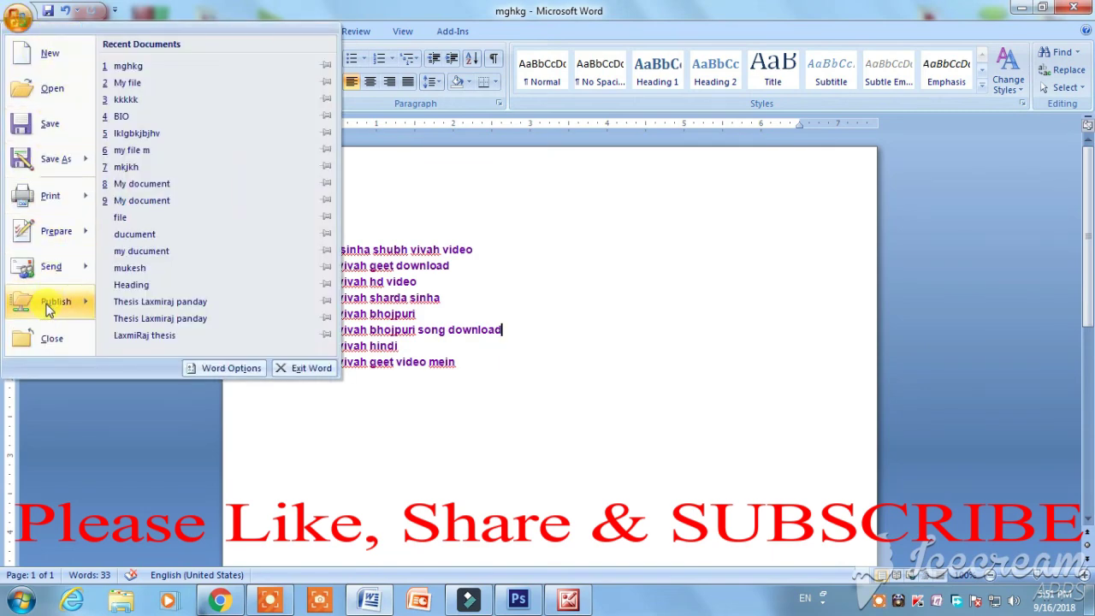
mouse_move(49, 305)
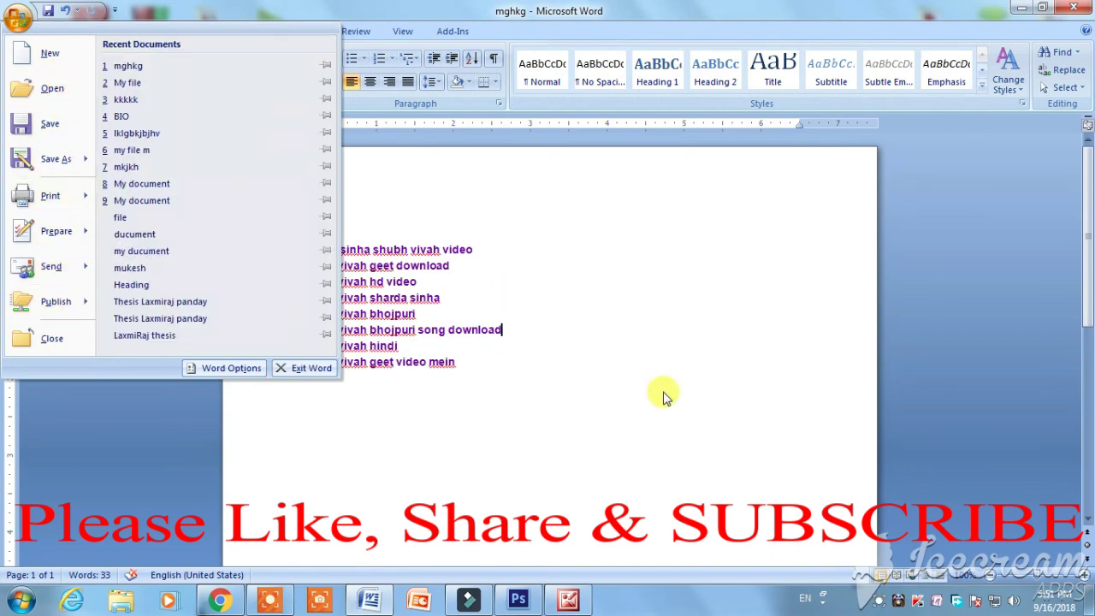
left_click(660, 396)
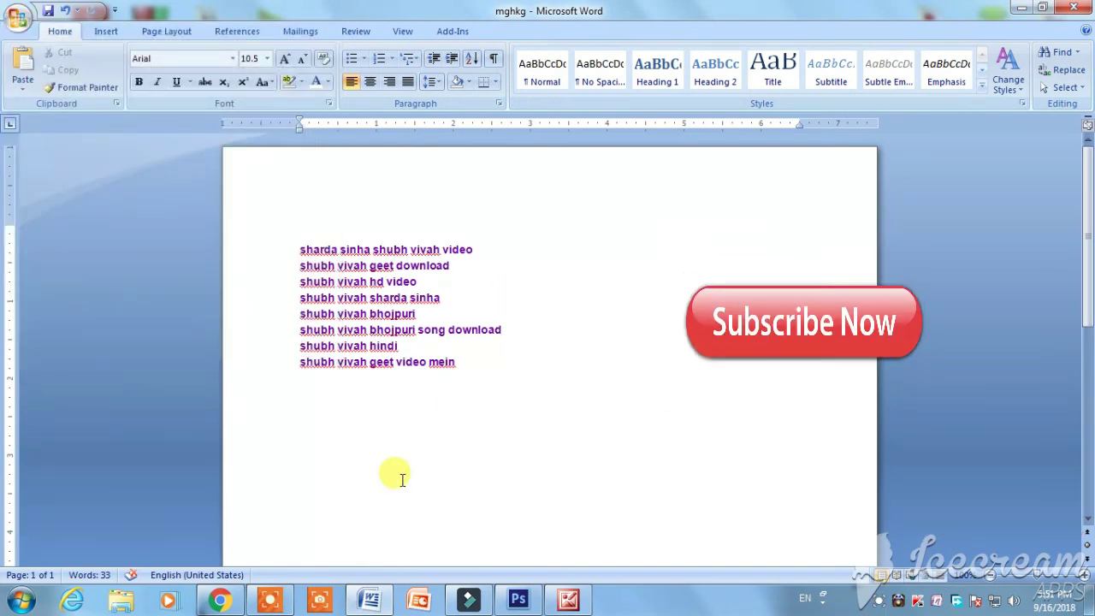